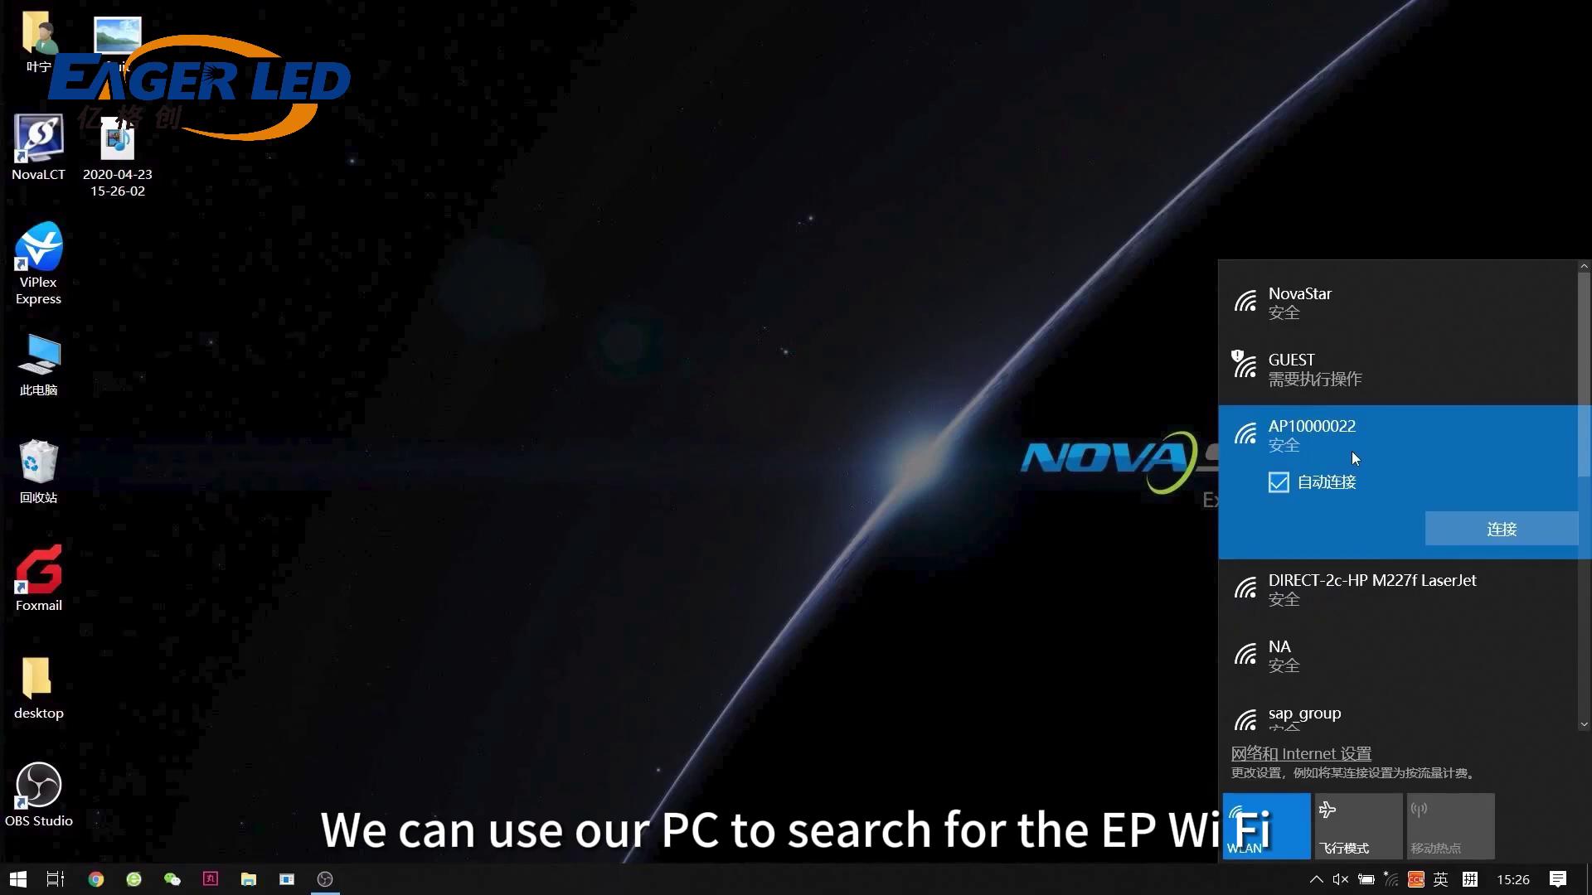
Connect the PC to the AP10000022 Wi-Fi network with its security key and allow network discovery.
left_click(1511, 531)
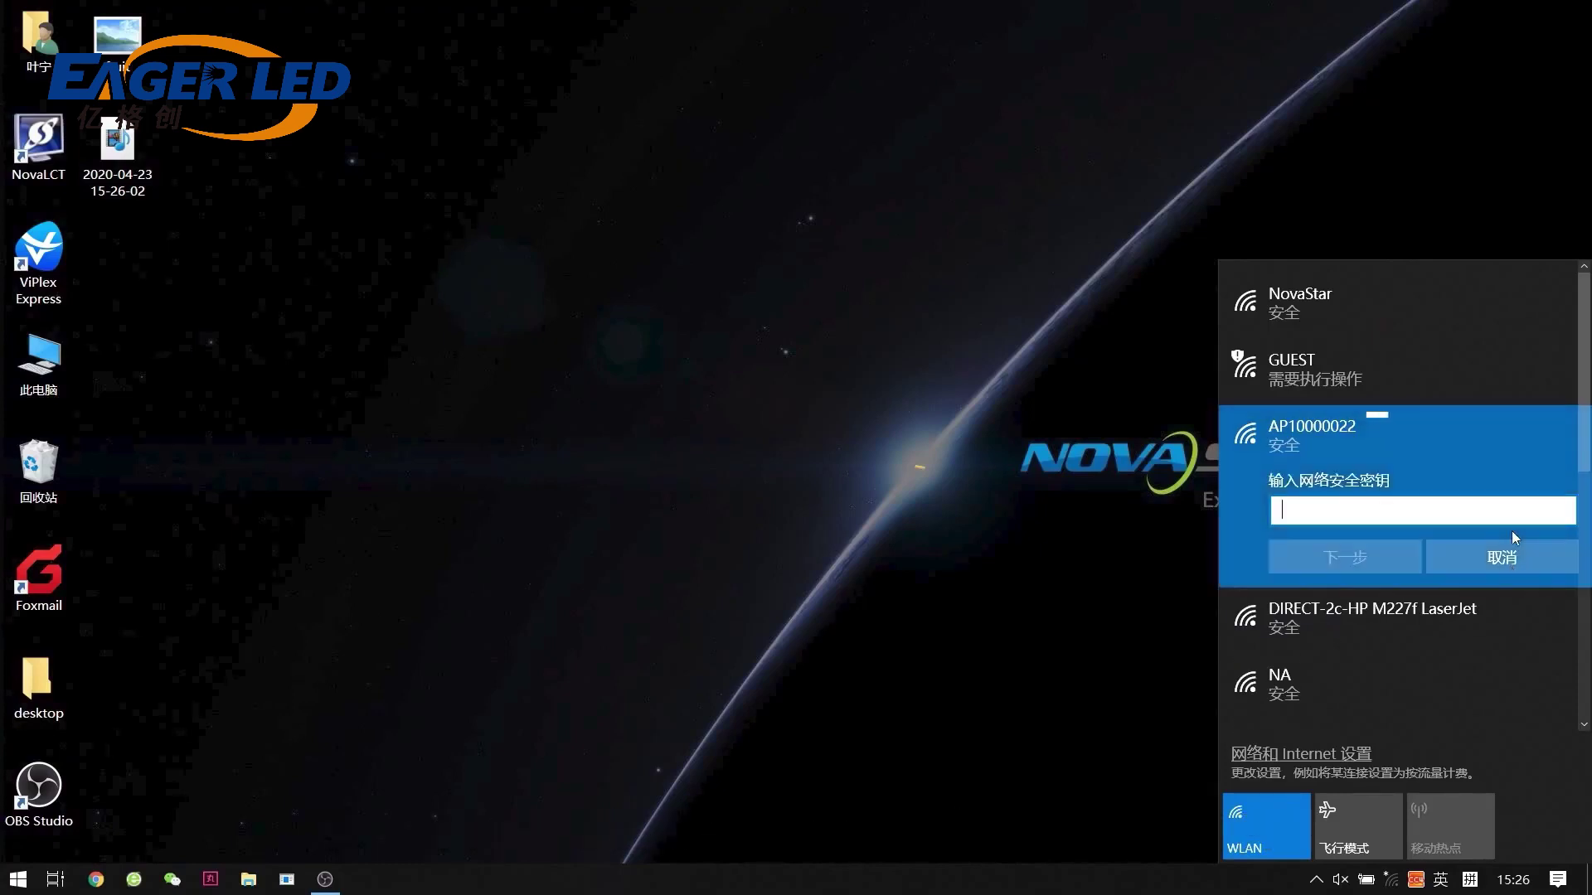
type("1")
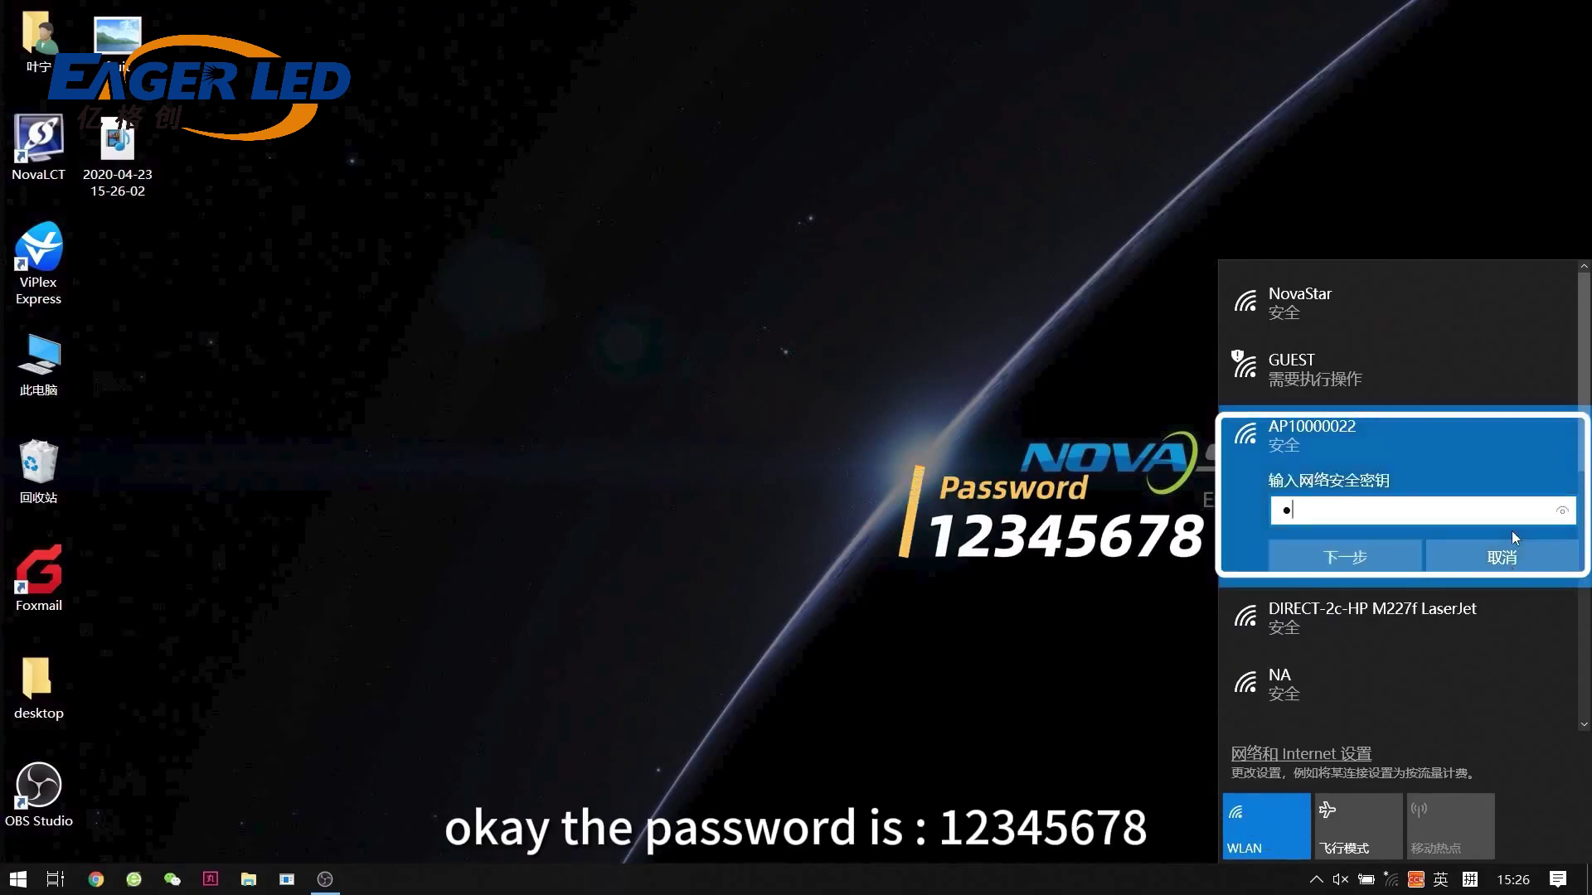
type("23456")
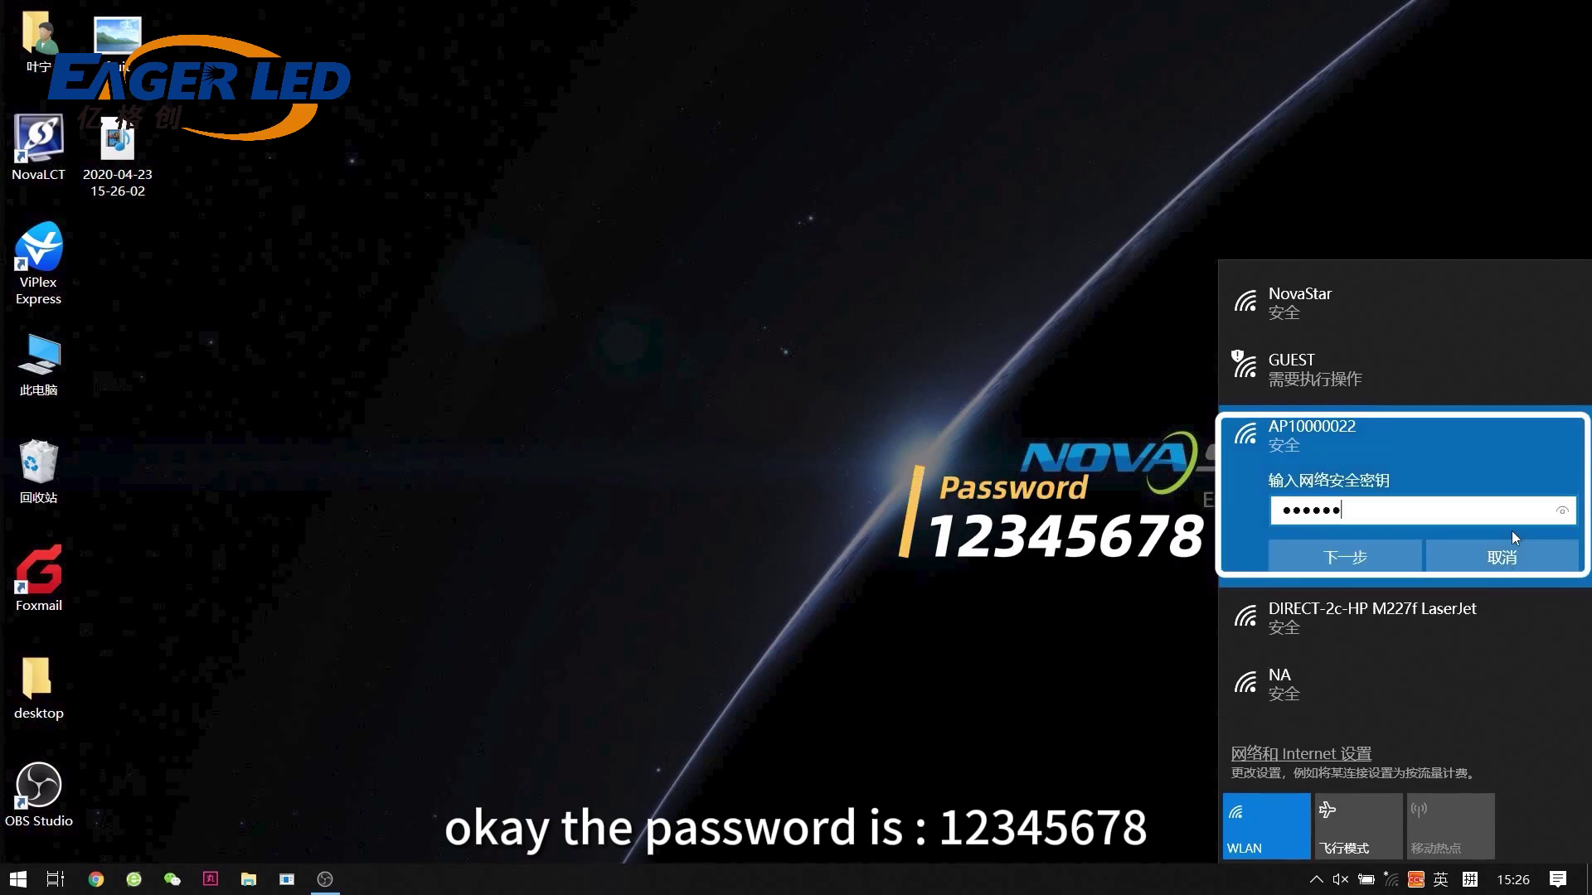
type("78")
left_click(1381, 554)
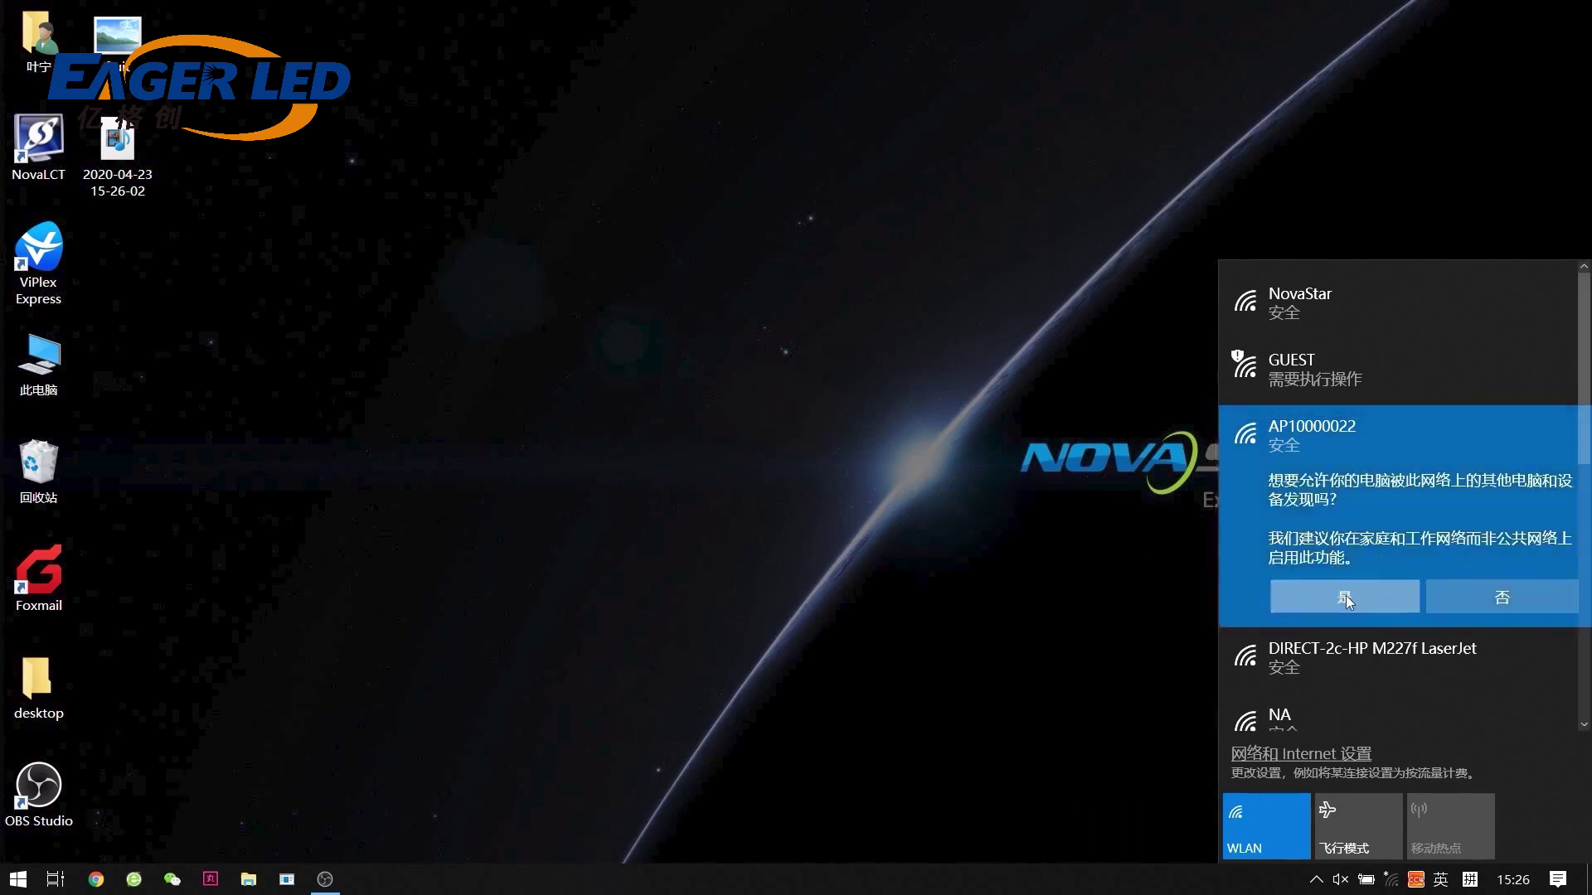
left_click(1346, 596)
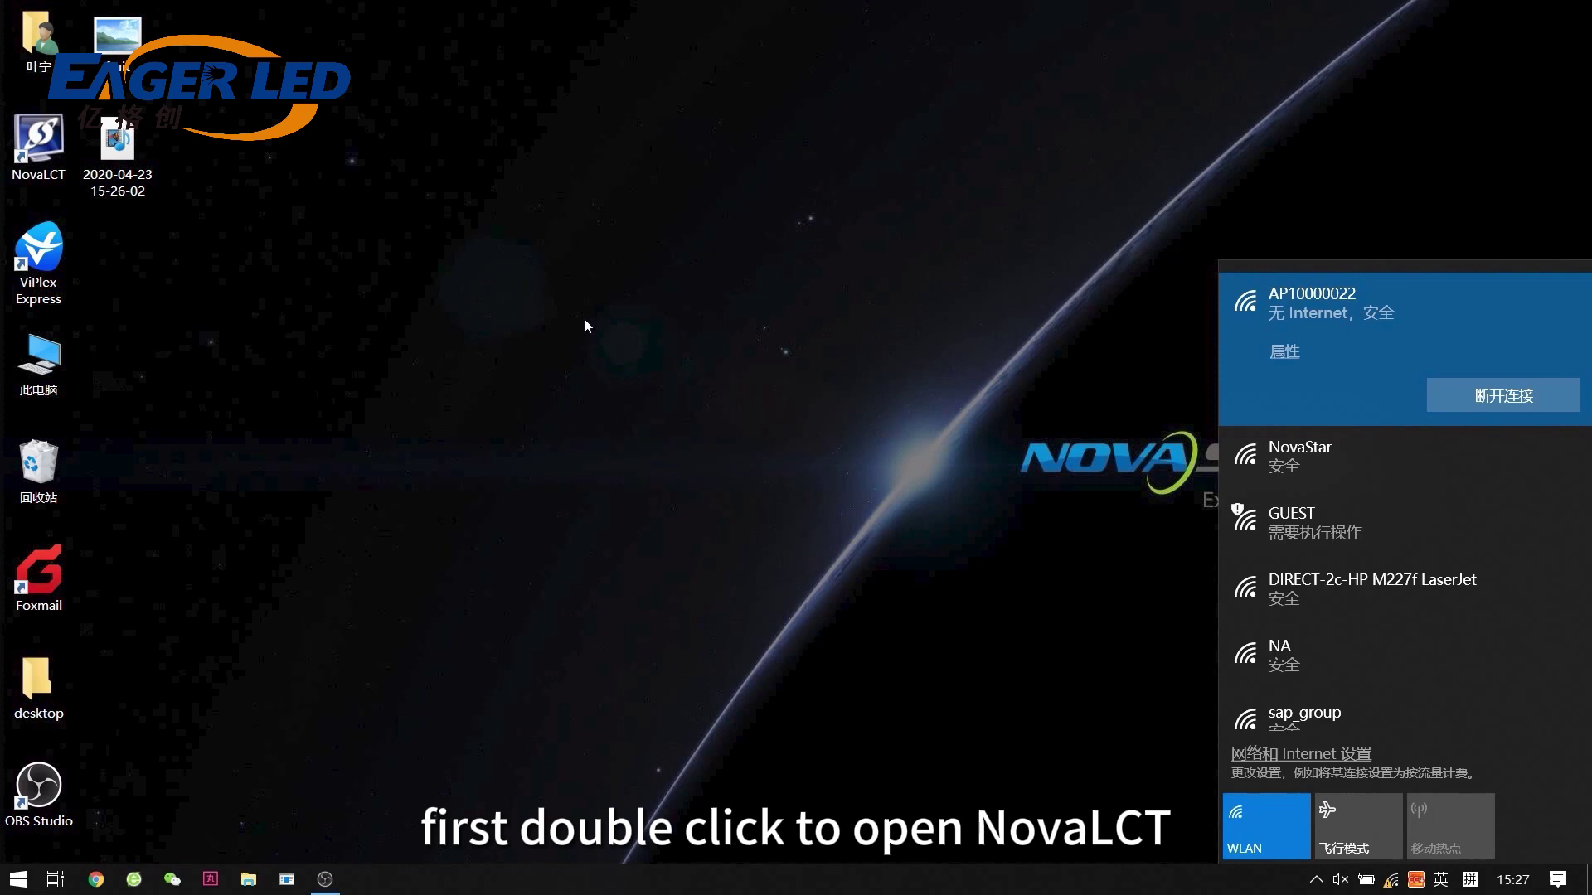
Launch NovaLCT and pick the Taurus-10000022 terminal from Media Player Login.
double_click(52, 152)
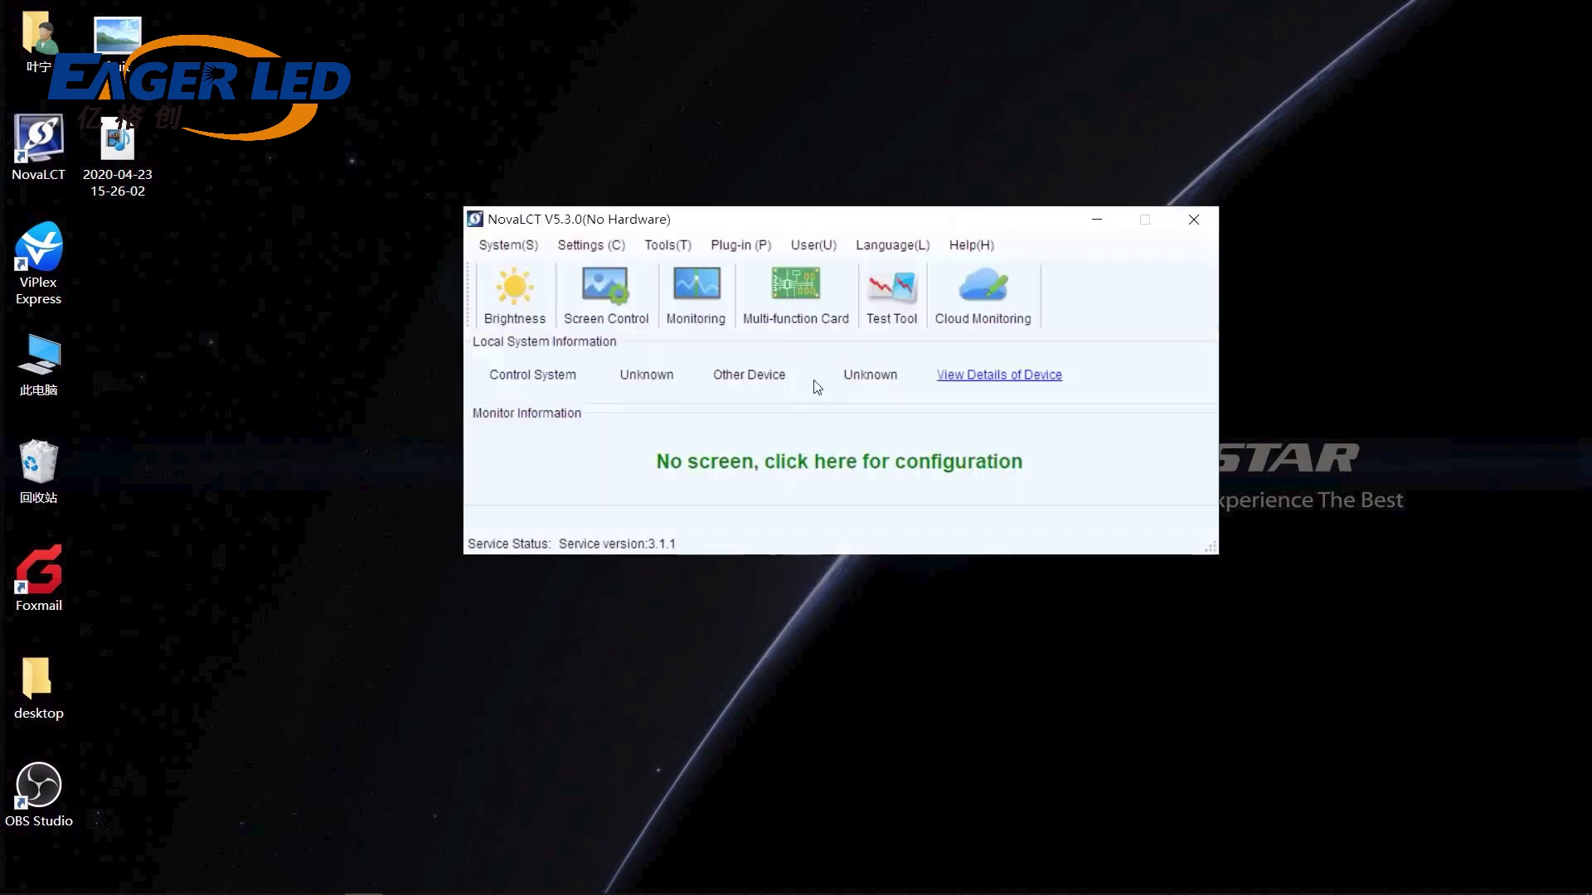
left_click(830, 249)
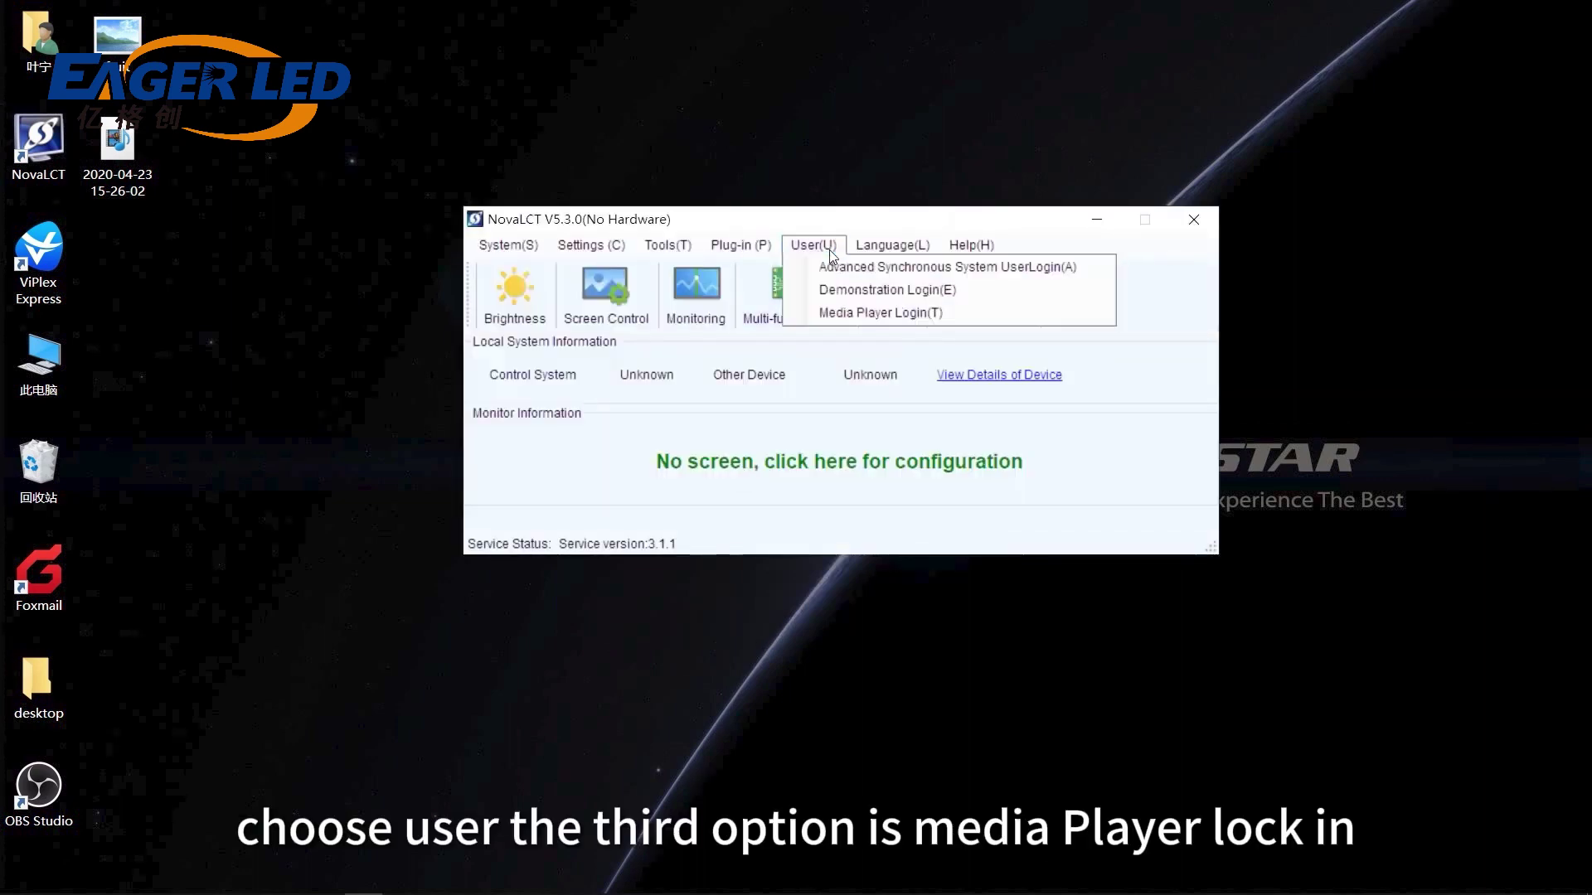
left_click(952, 315)
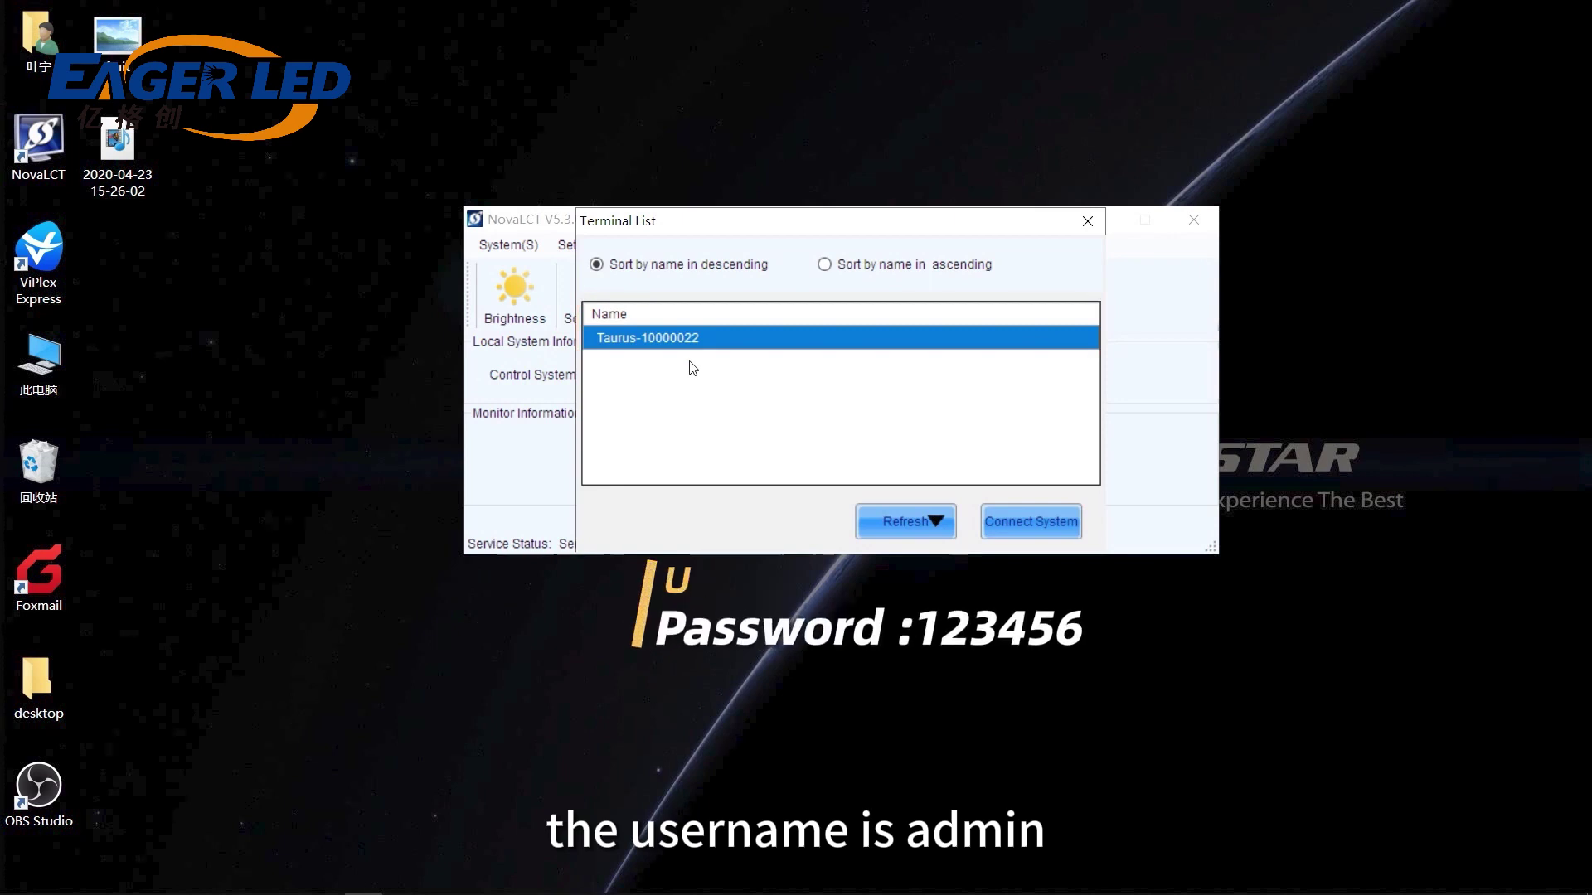
left_click(1038, 525)
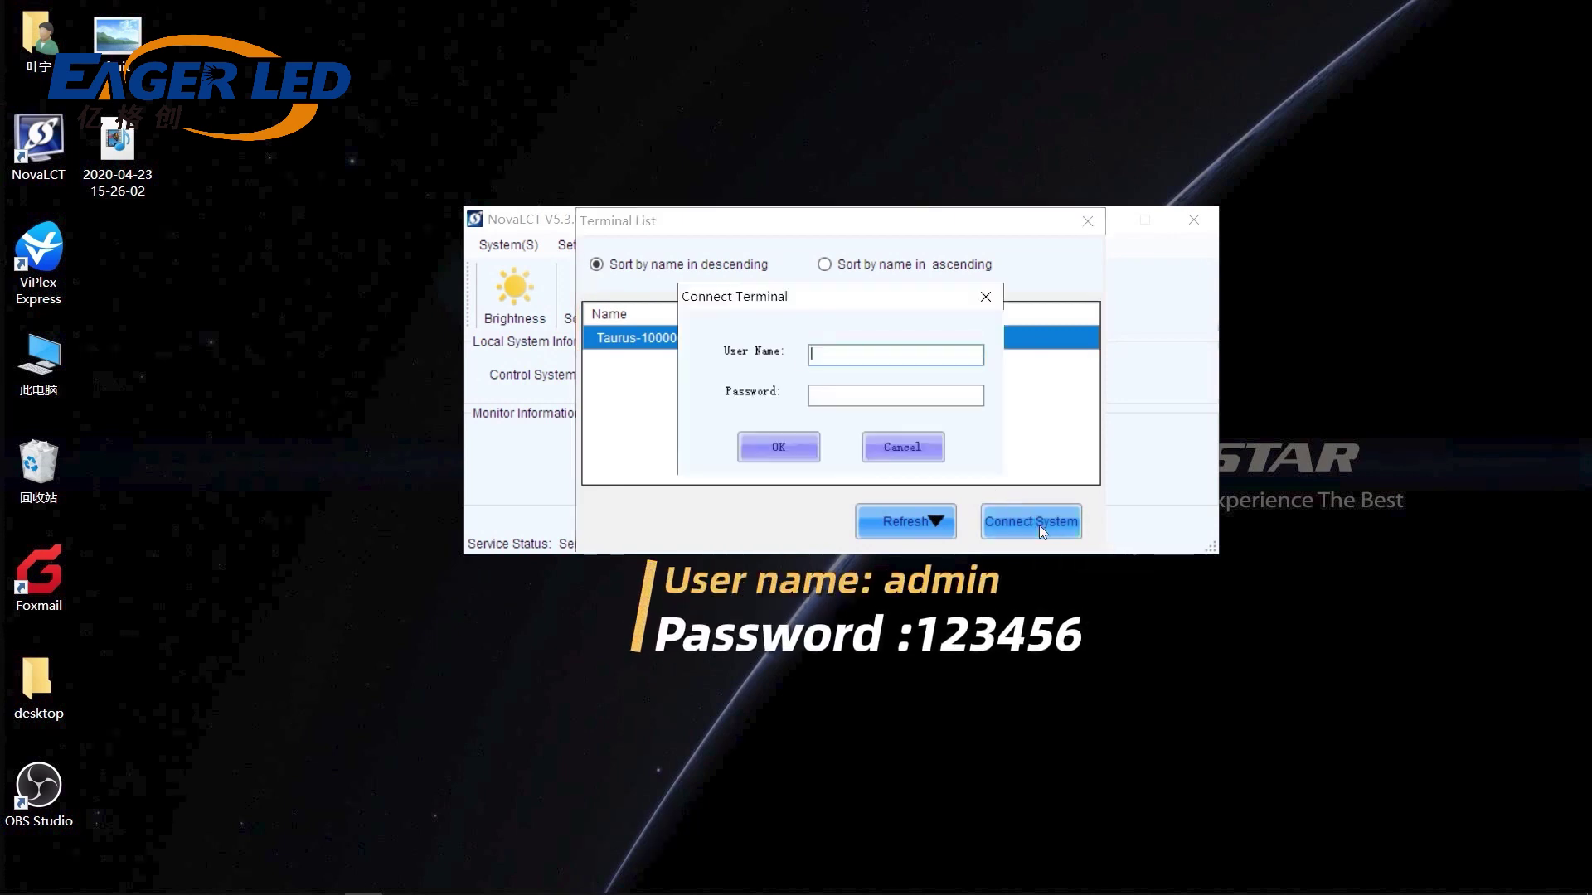
Log in to Taurus-10000022 with the terminal's user name and password.
type("admin")
key("Return")
left_click(915, 400)
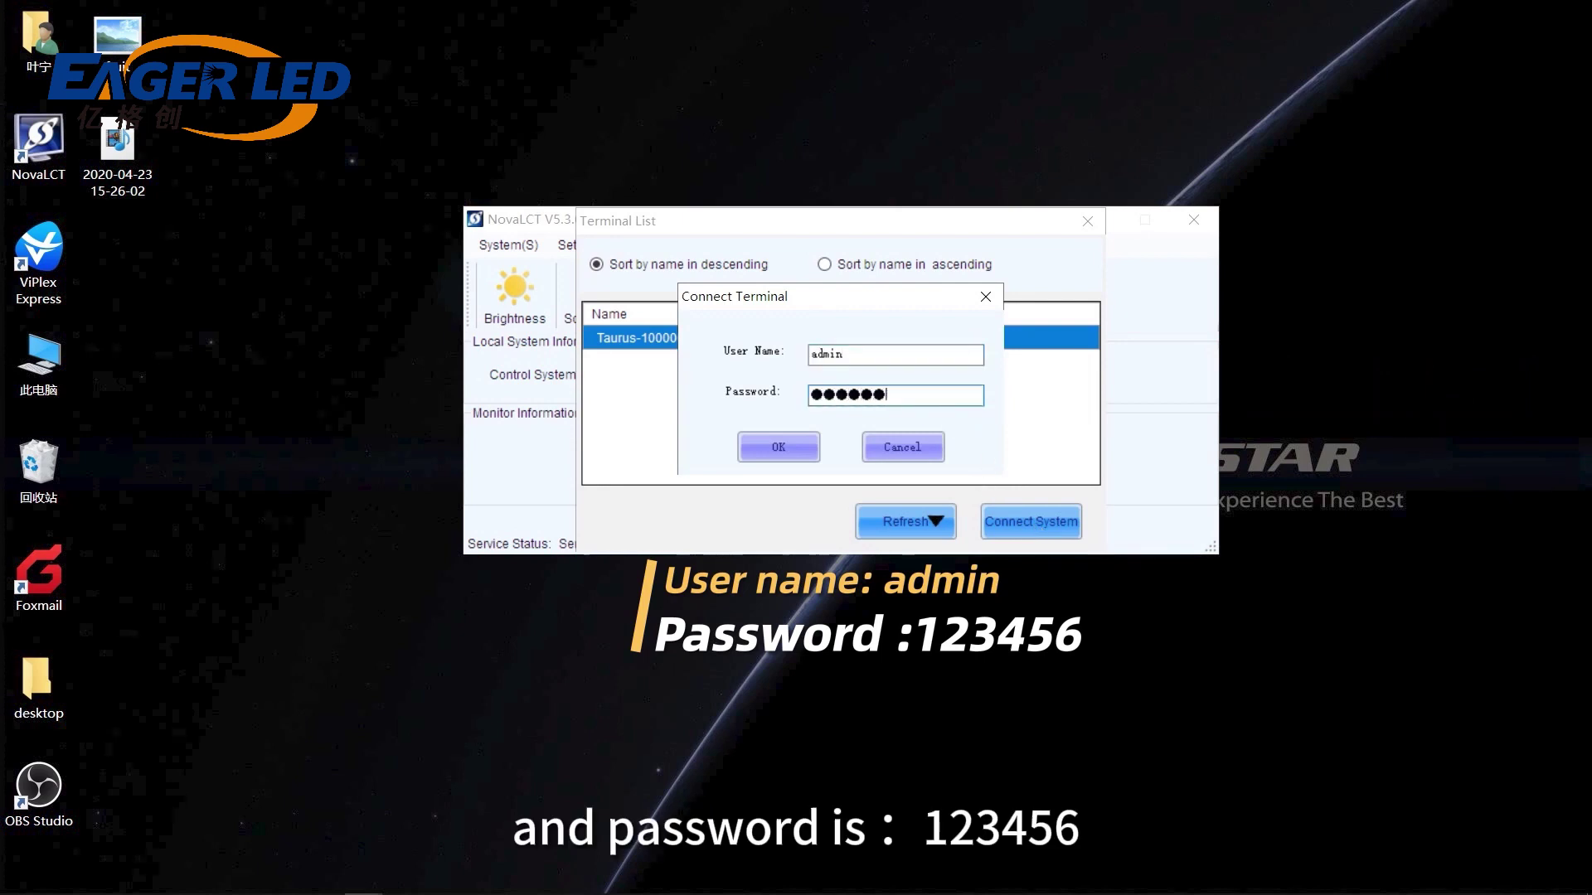
type("123456")
left_click(806, 444)
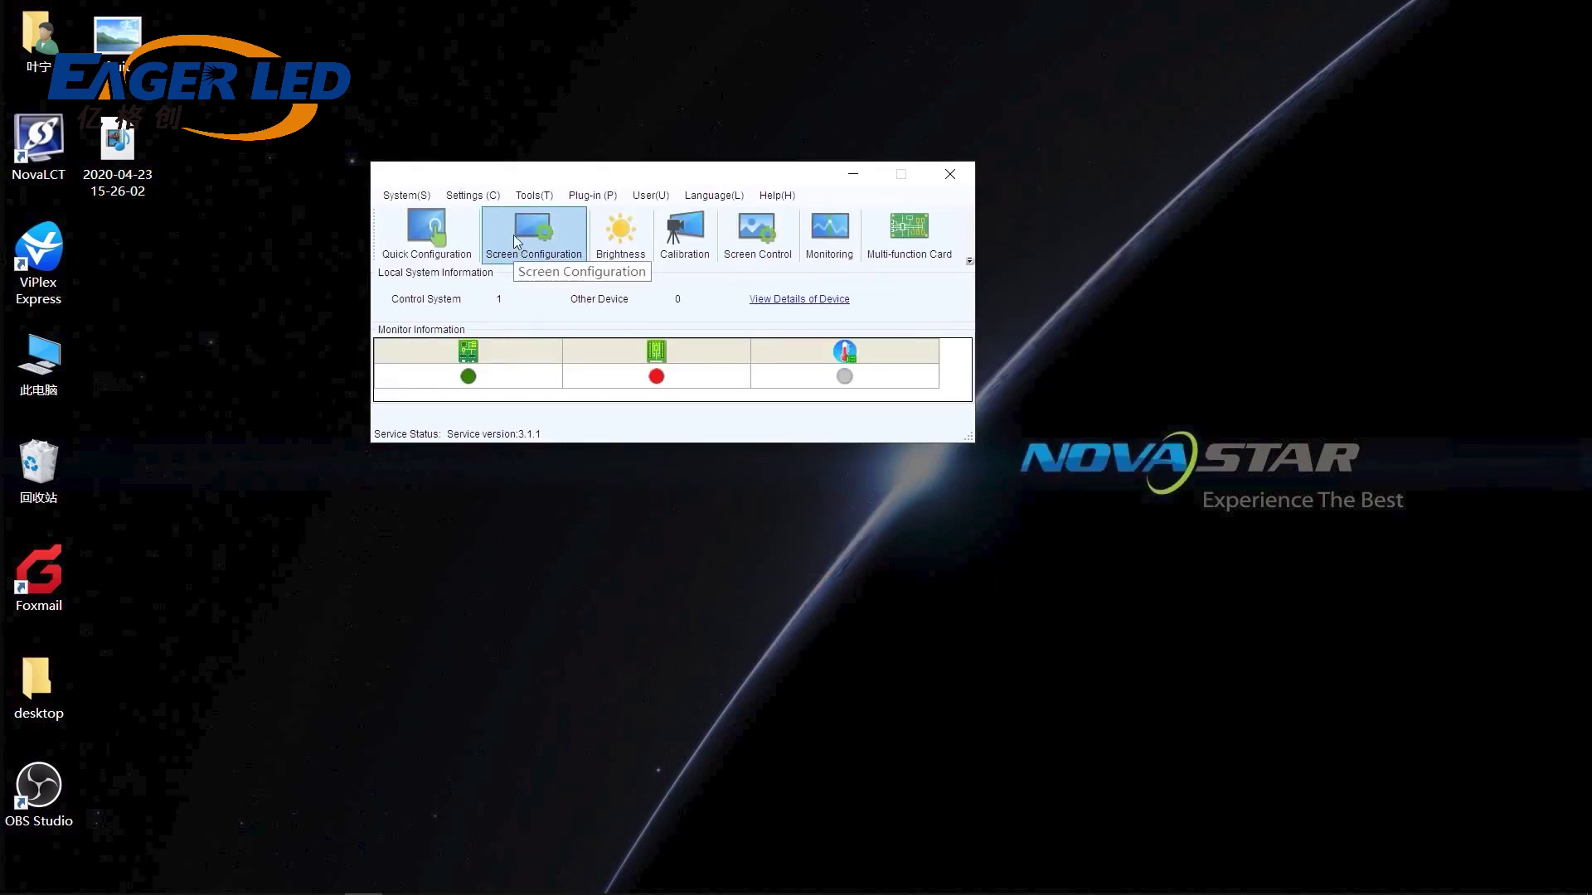
In Screen Configuration, load receiving card settings from test.rcfgx and show the 5×4 Screen Connection layout.
left_click(514, 236)
left_click(767, 384)
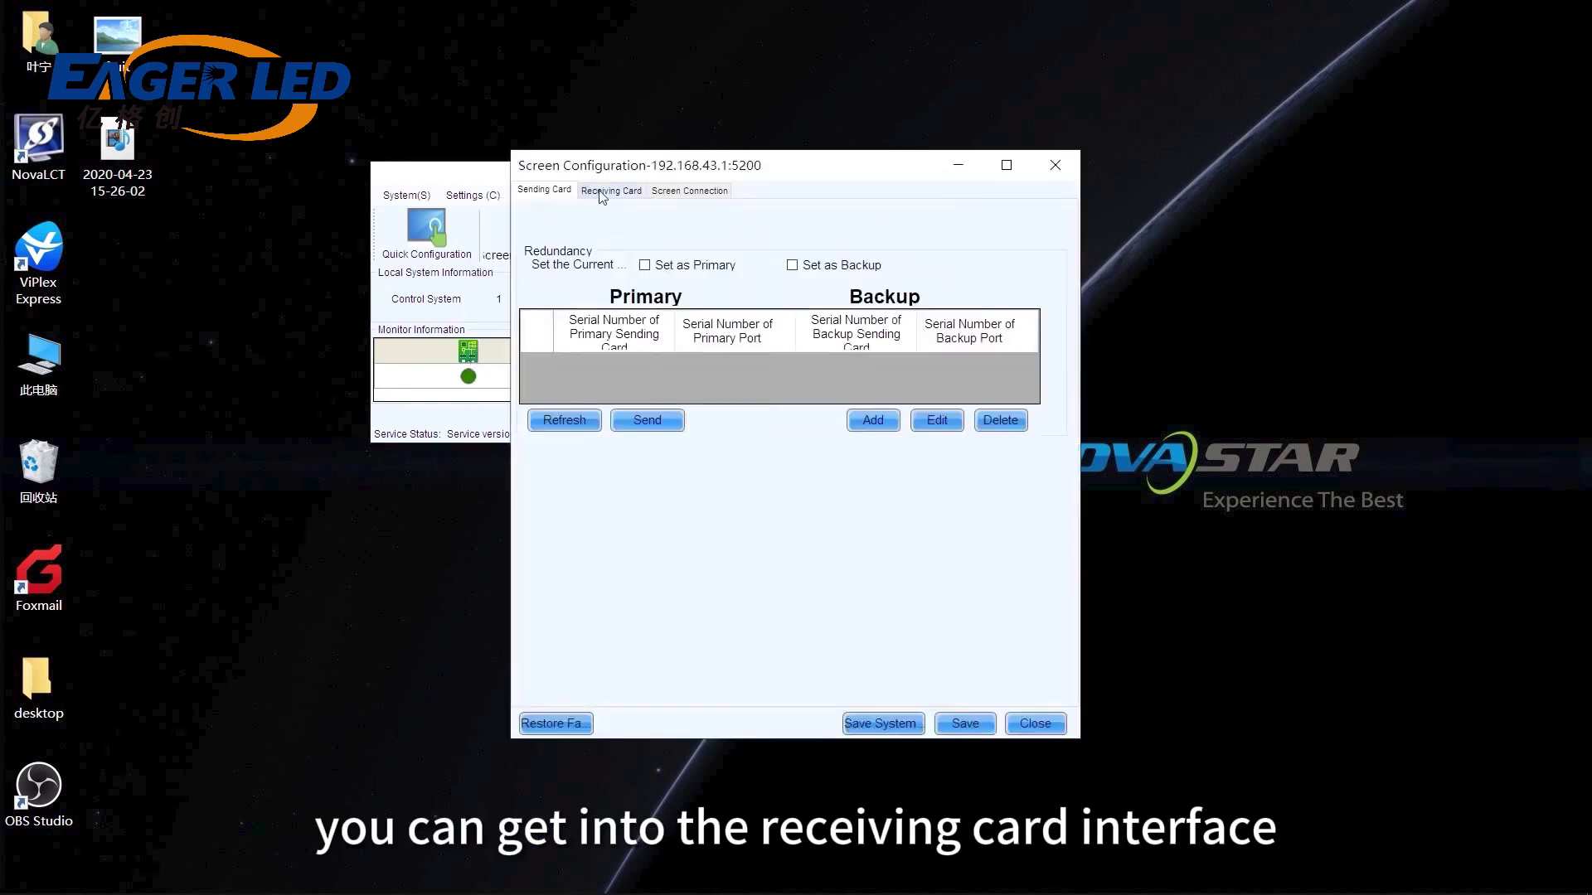
left_click(611, 192)
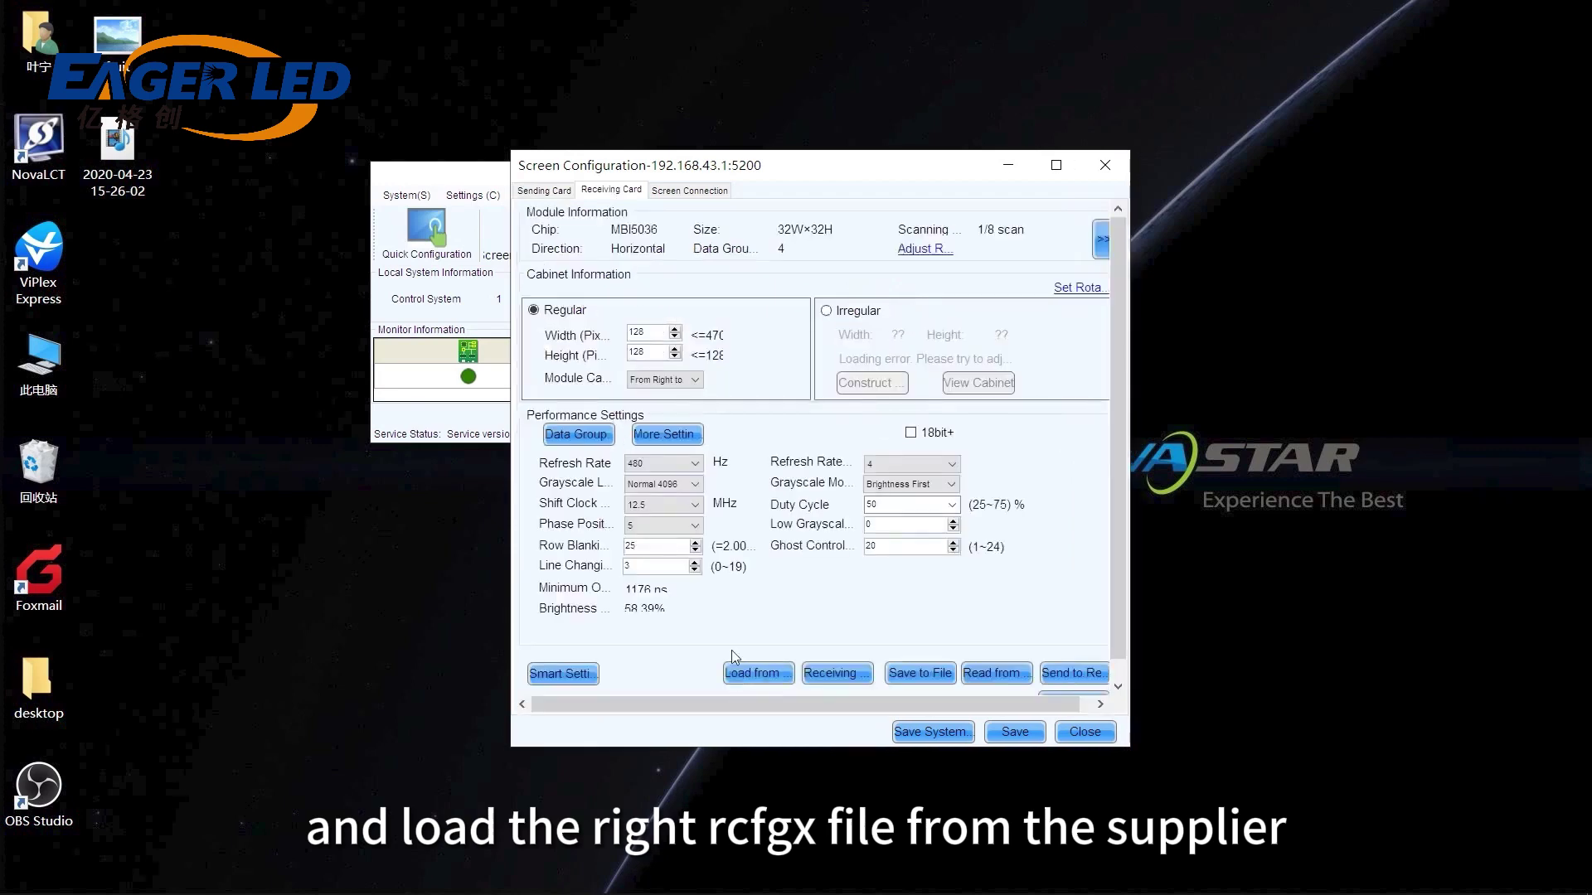
left_click(750, 676)
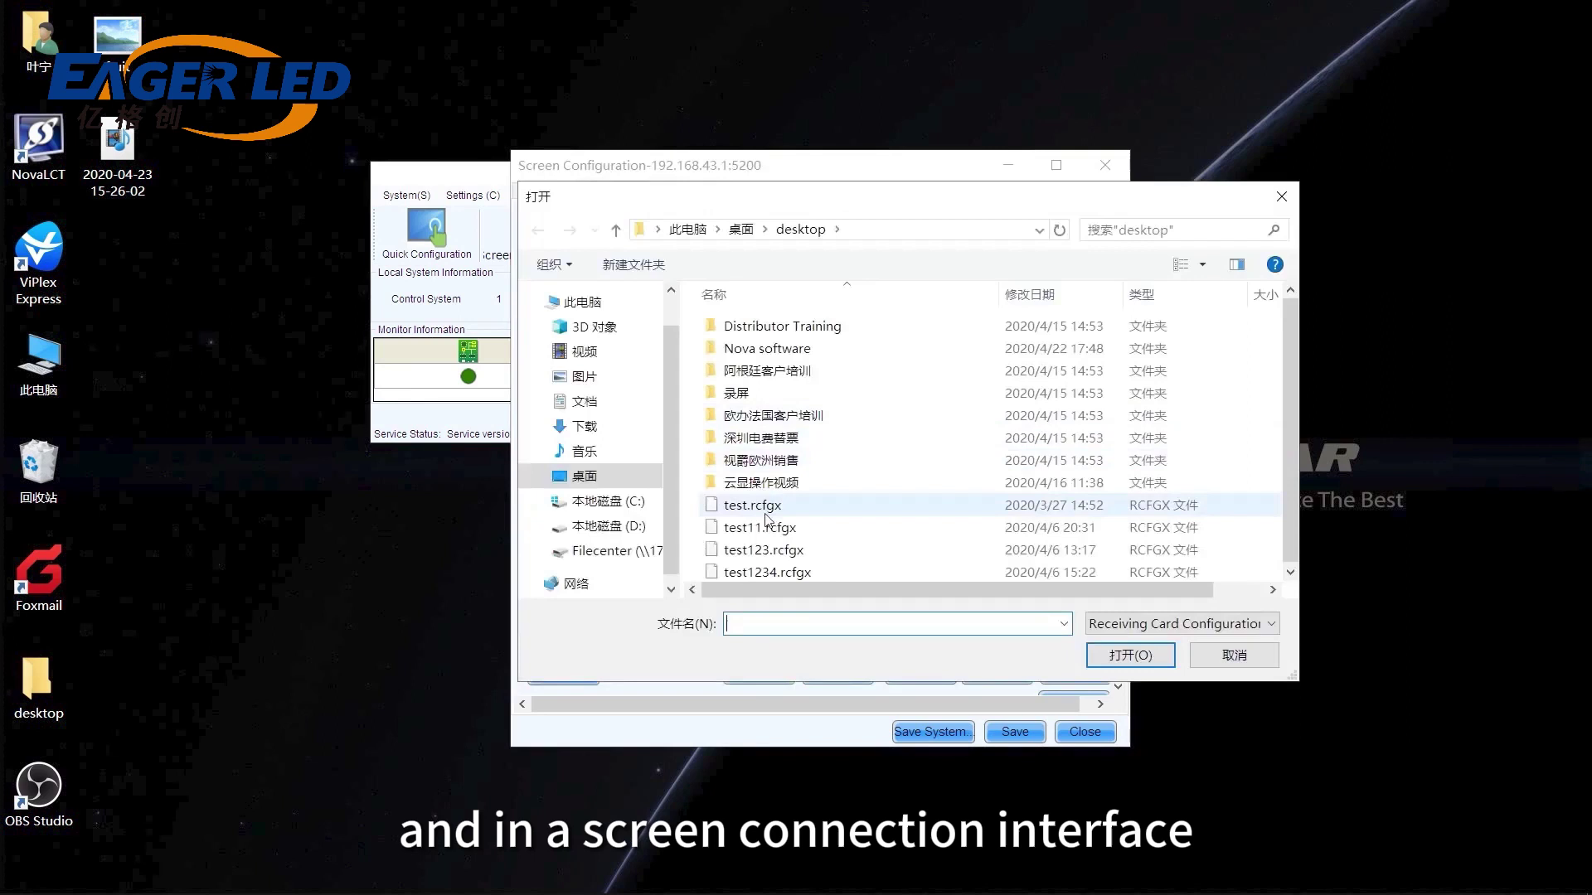
double_click(763, 509)
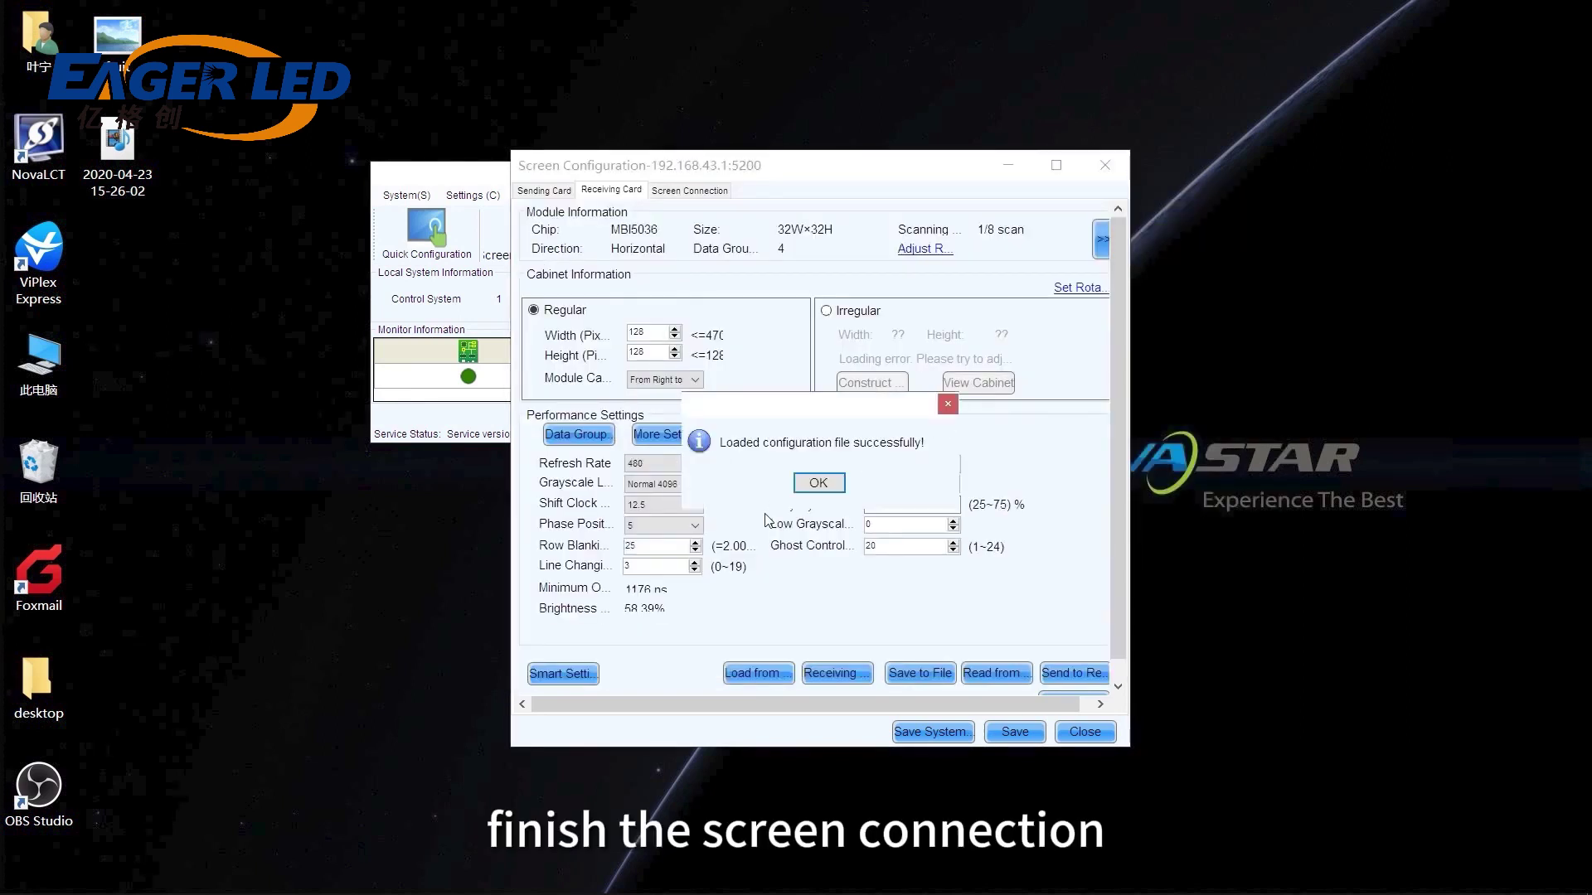
left_click(813, 480)
left_click(687, 191)
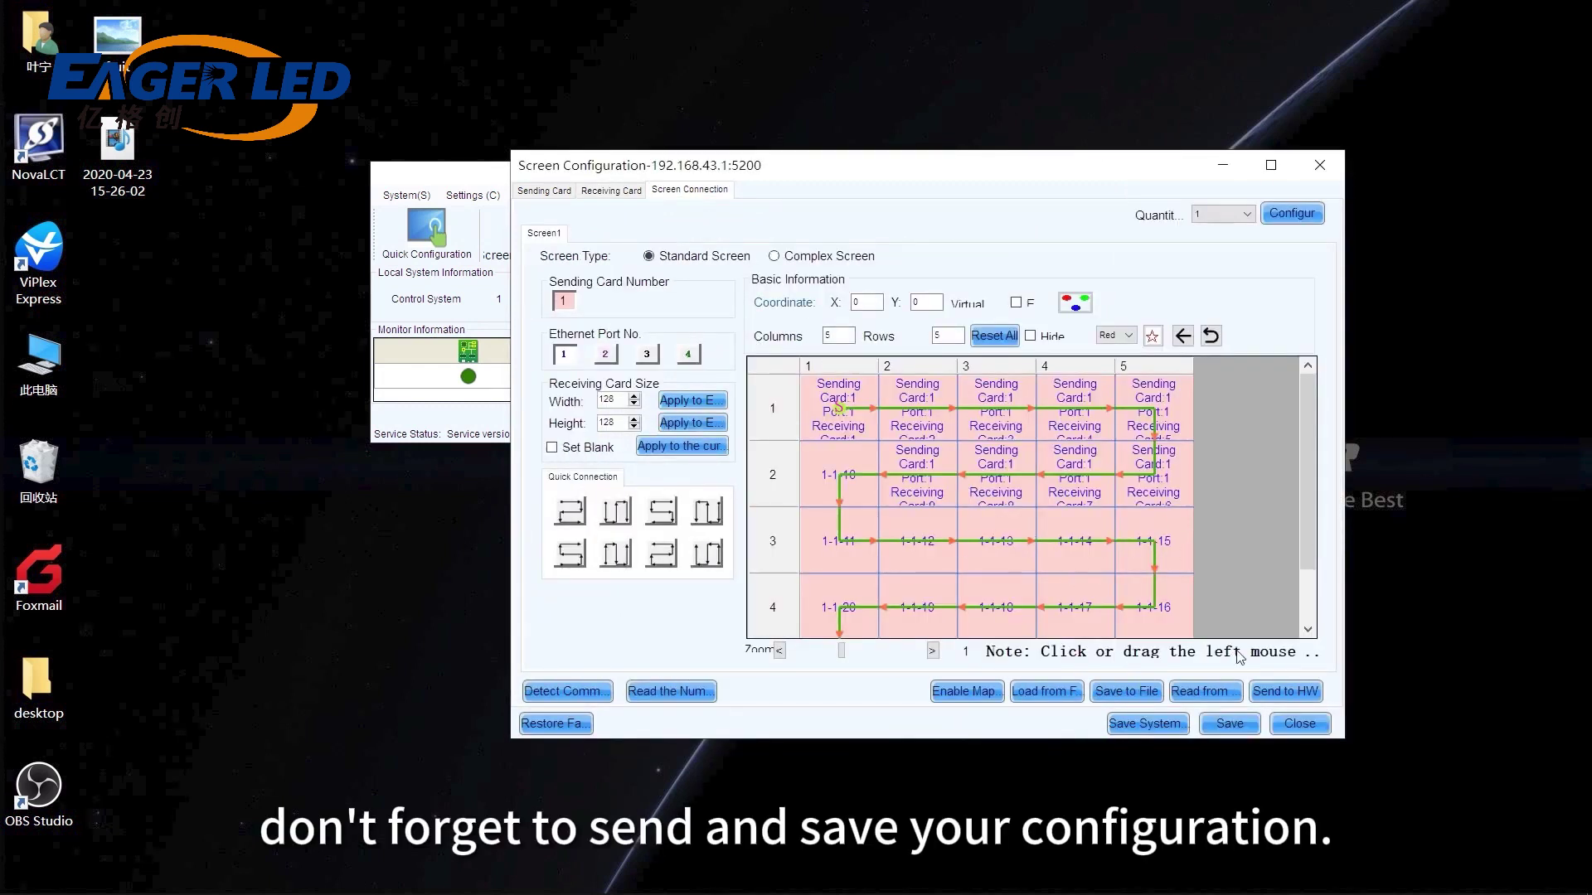
Save the 5×4 screen configuration to hardware, then exit NovaLCT with its monitoring service disabled.
left_click(1283, 693)
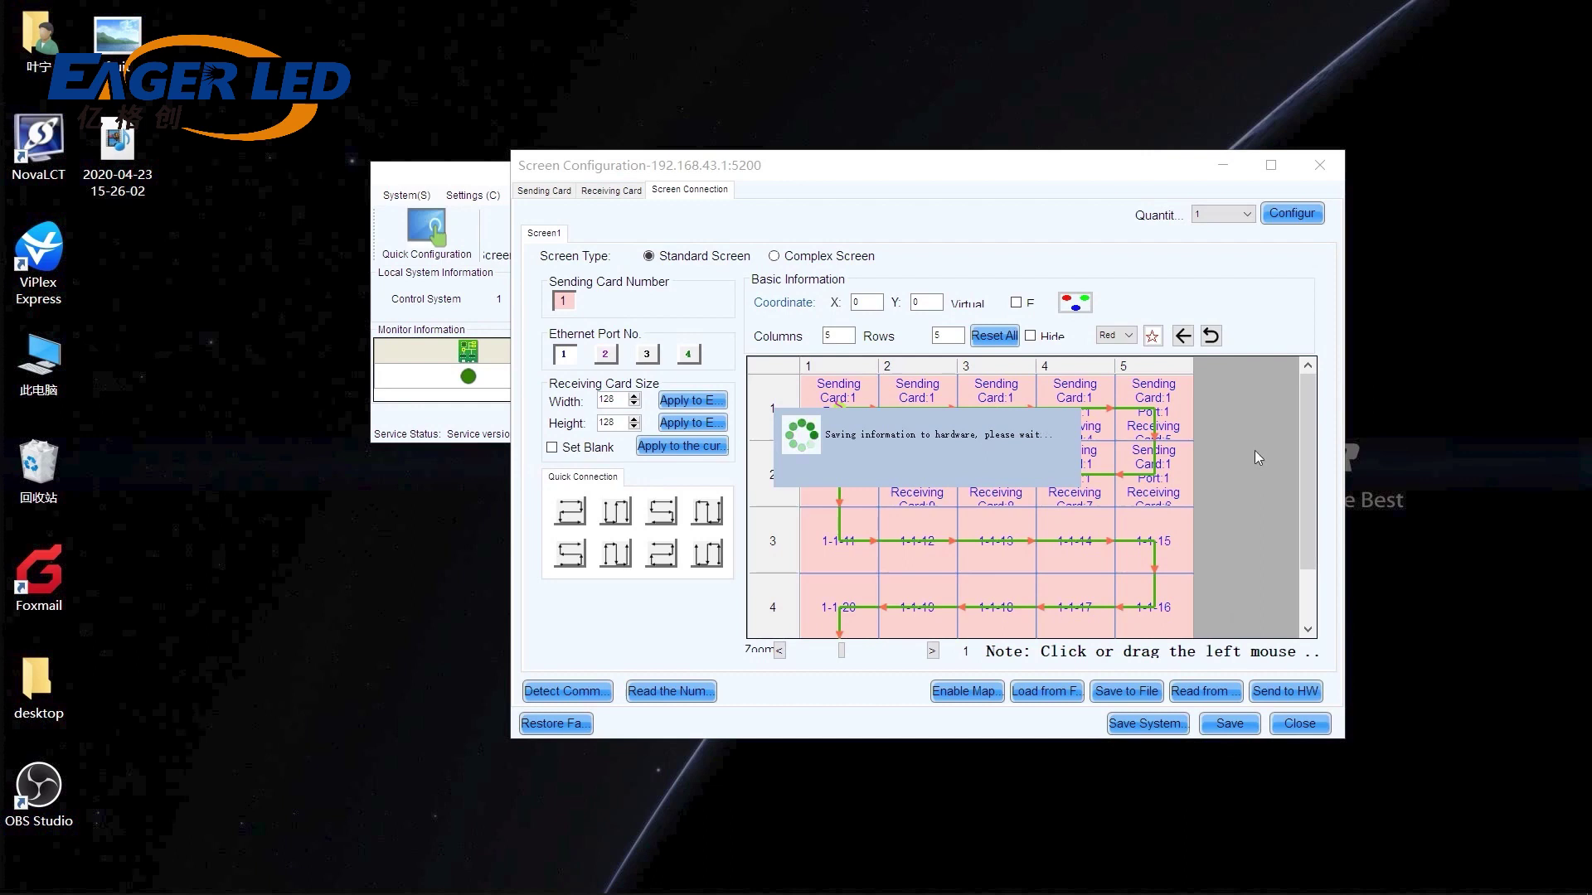
left_click(929, 473)
left_click(1324, 176)
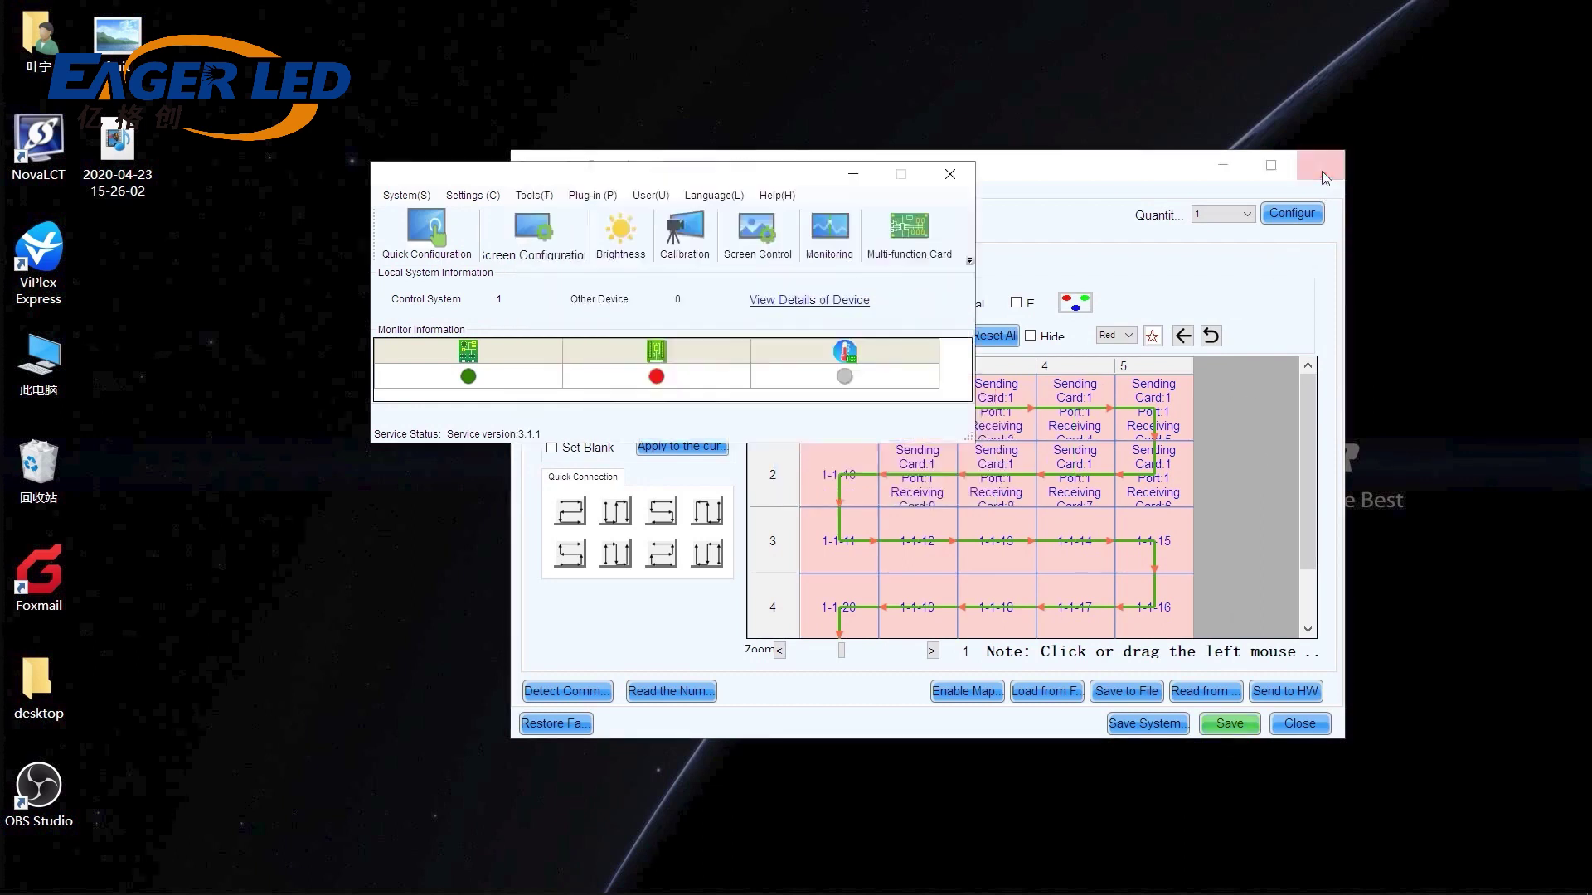
left_click(762, 266)
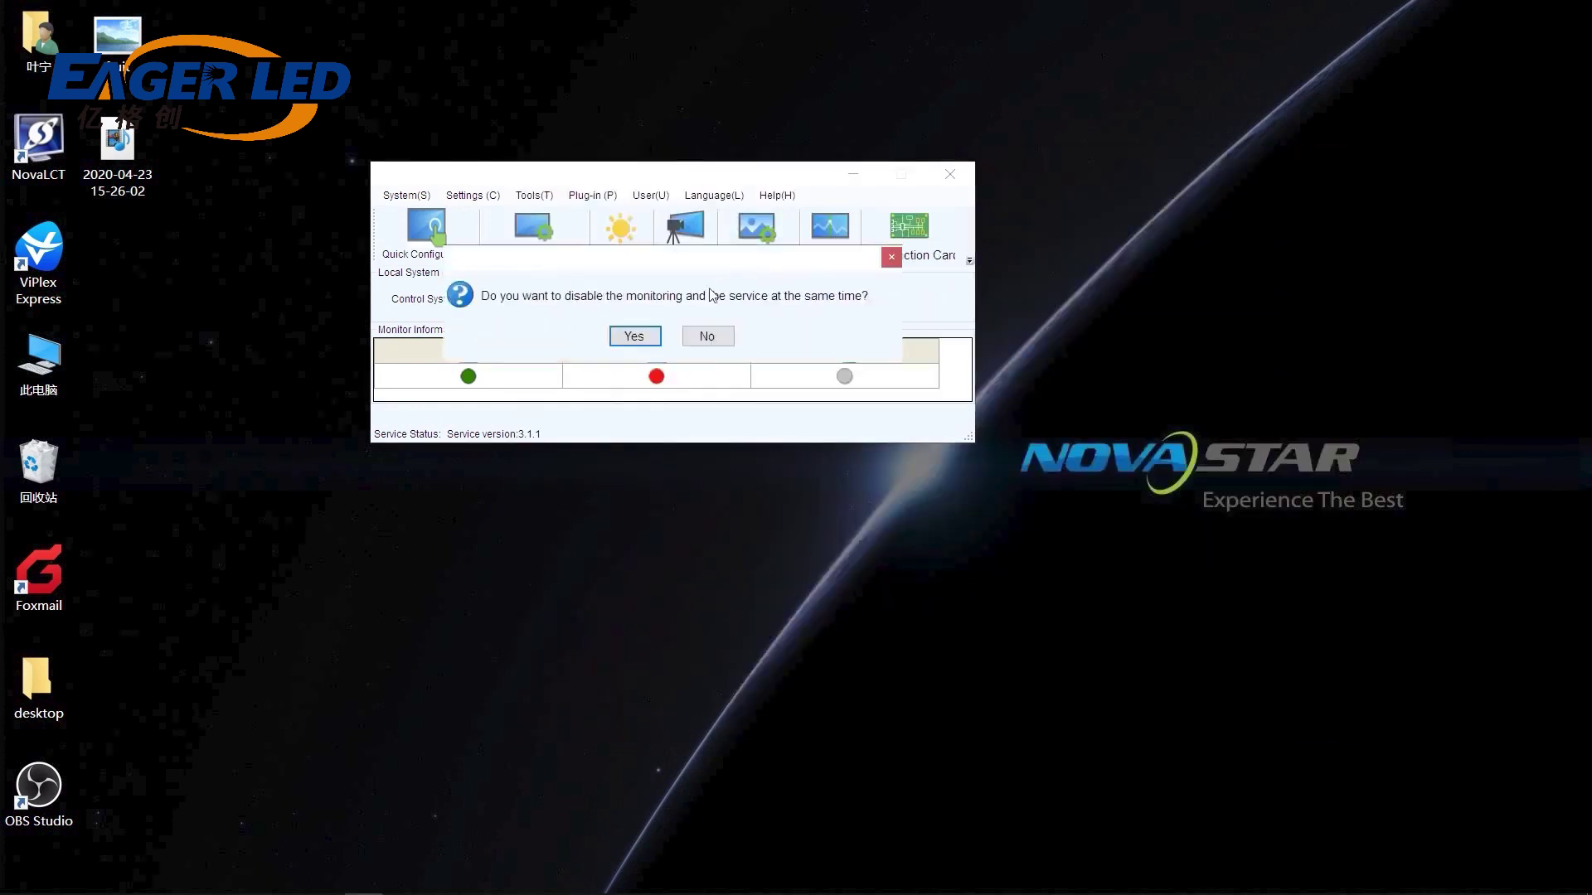
left_click(637, 334)
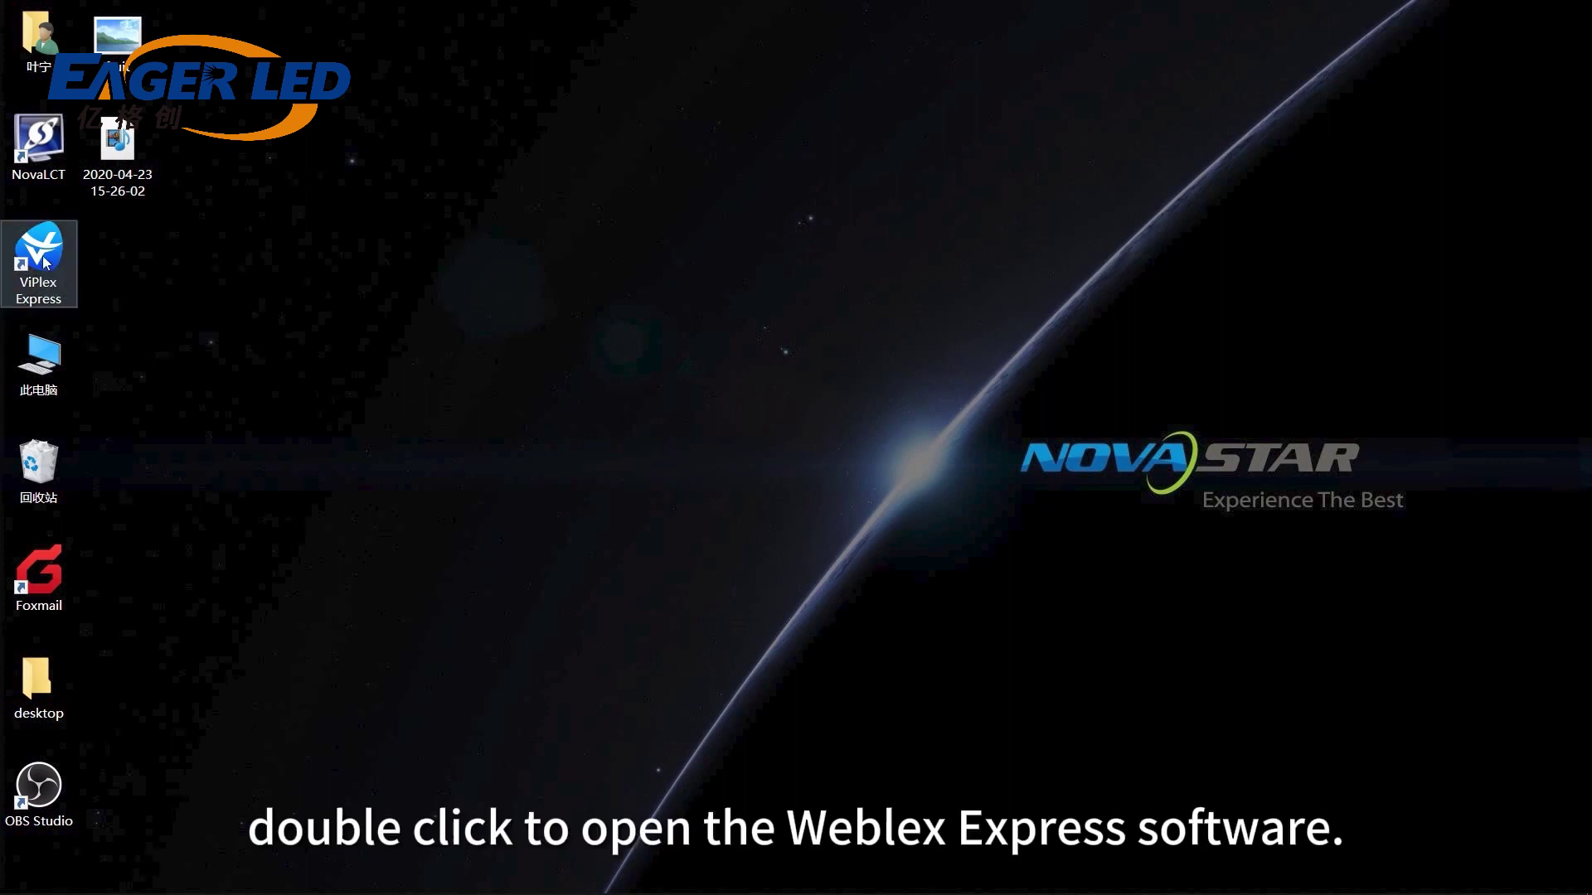
Launch ViPlex Express and log in to the 640*640 Taurus-10000022 terminal.
double_click(45, 262)
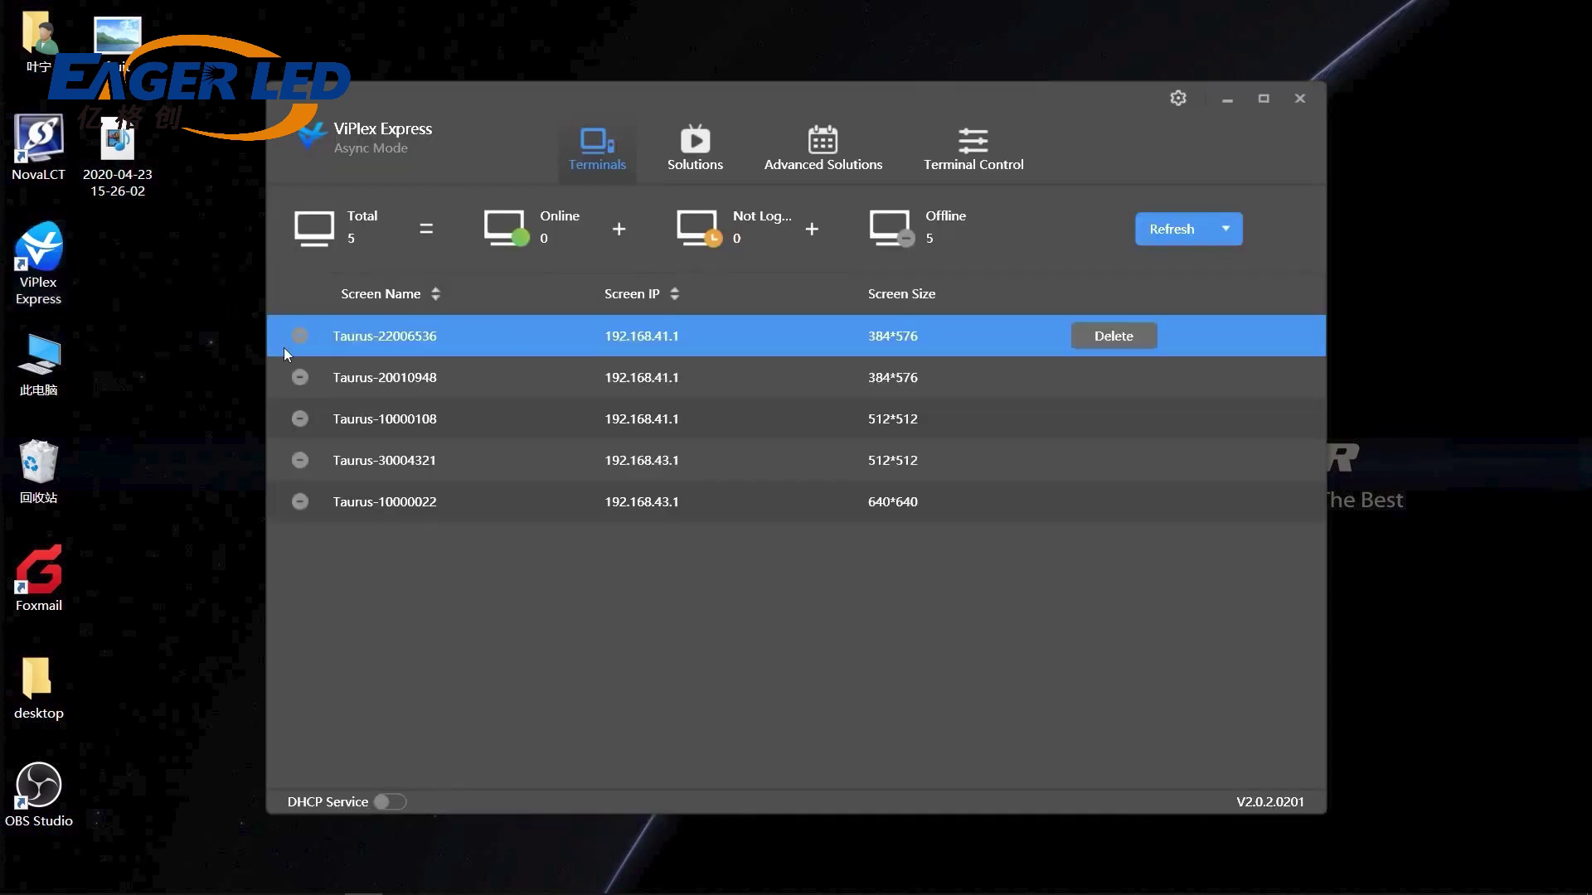
left_click(364, 353)
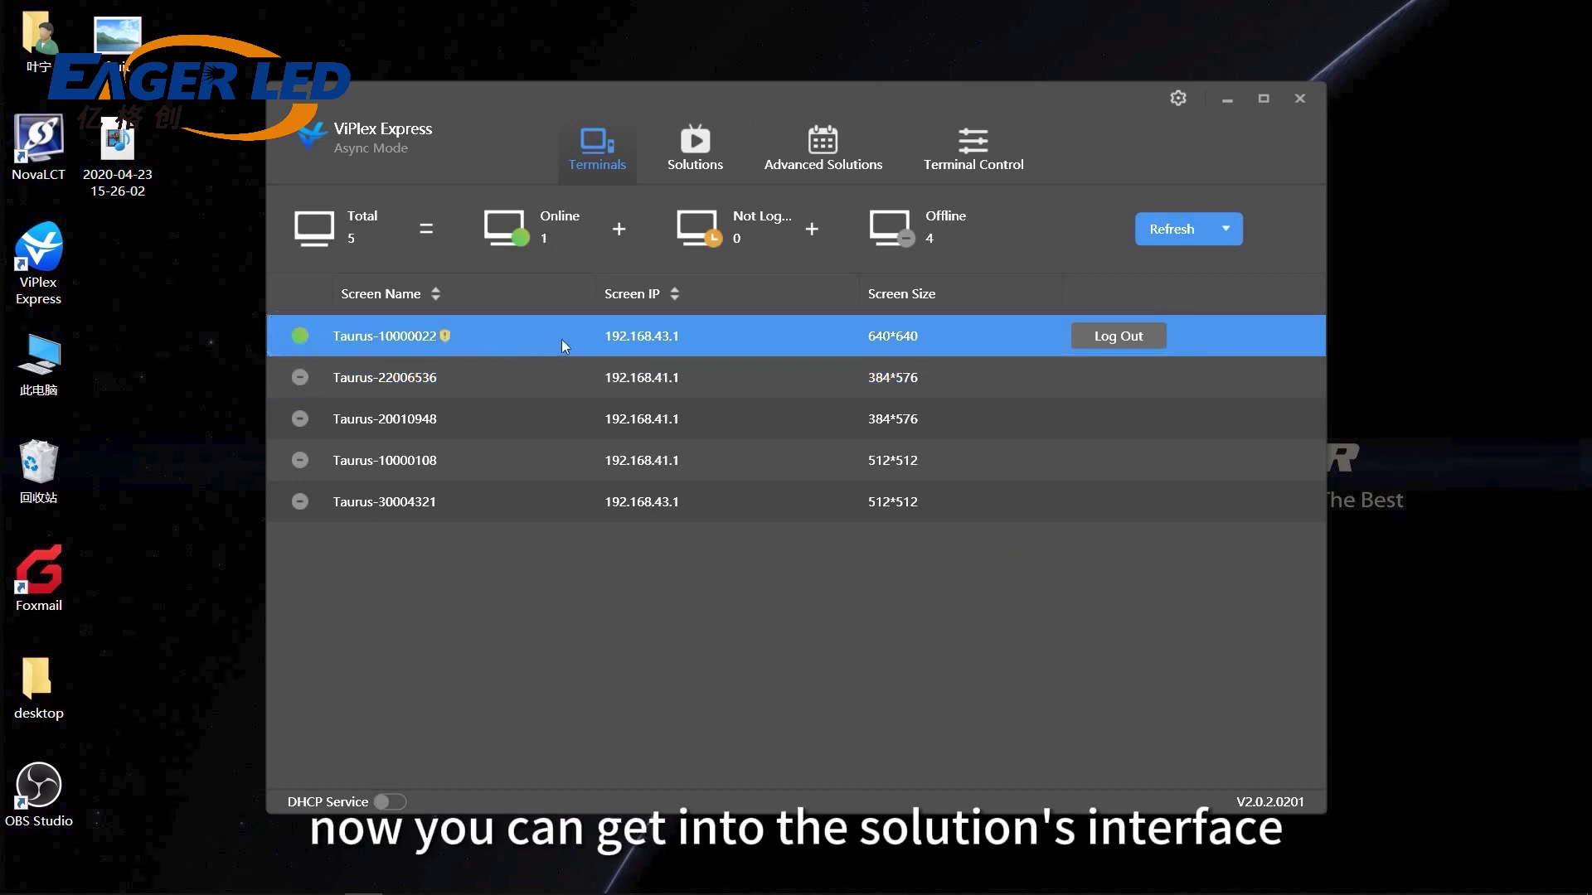
Create a new default-named solution containing fruit.jpg stretched to 512 px wide.
left_click(687, 151)
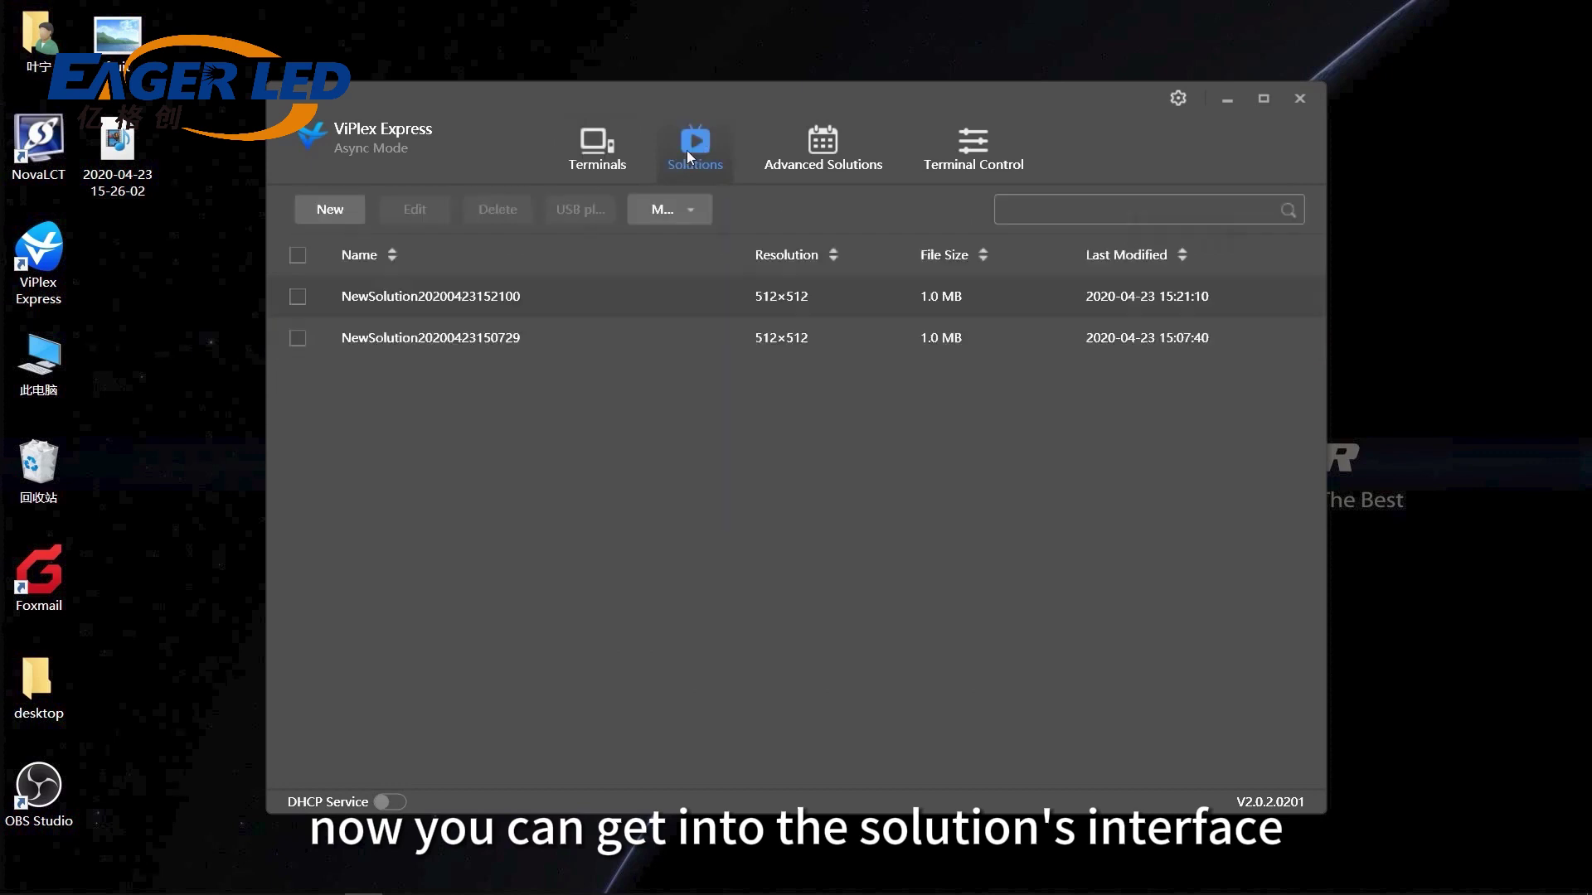
left_click(330, 209)
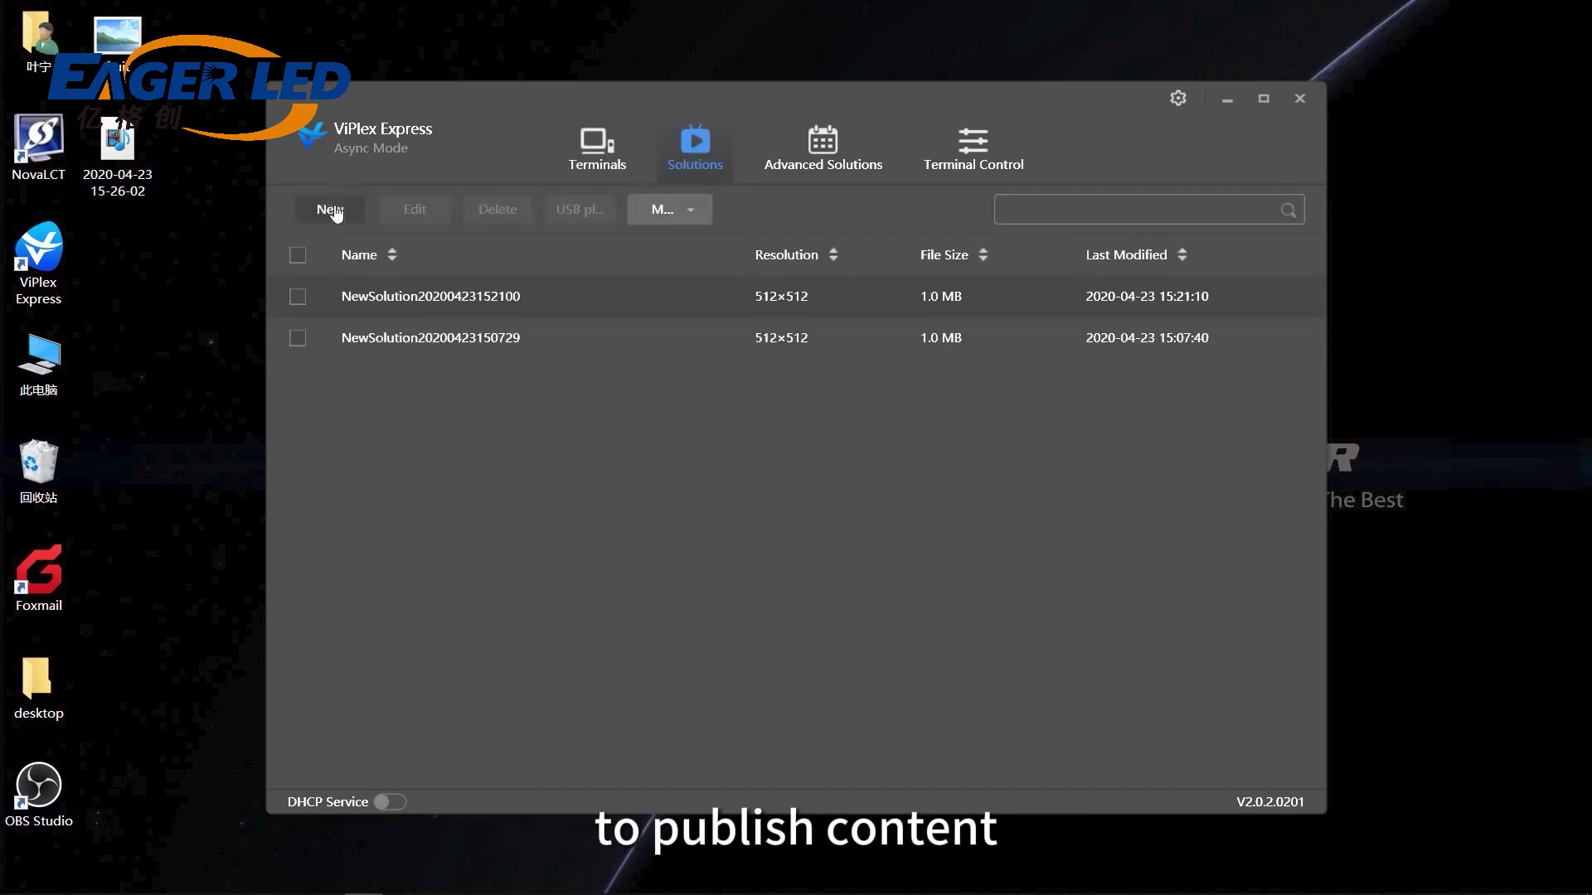
left_click(933, 599)
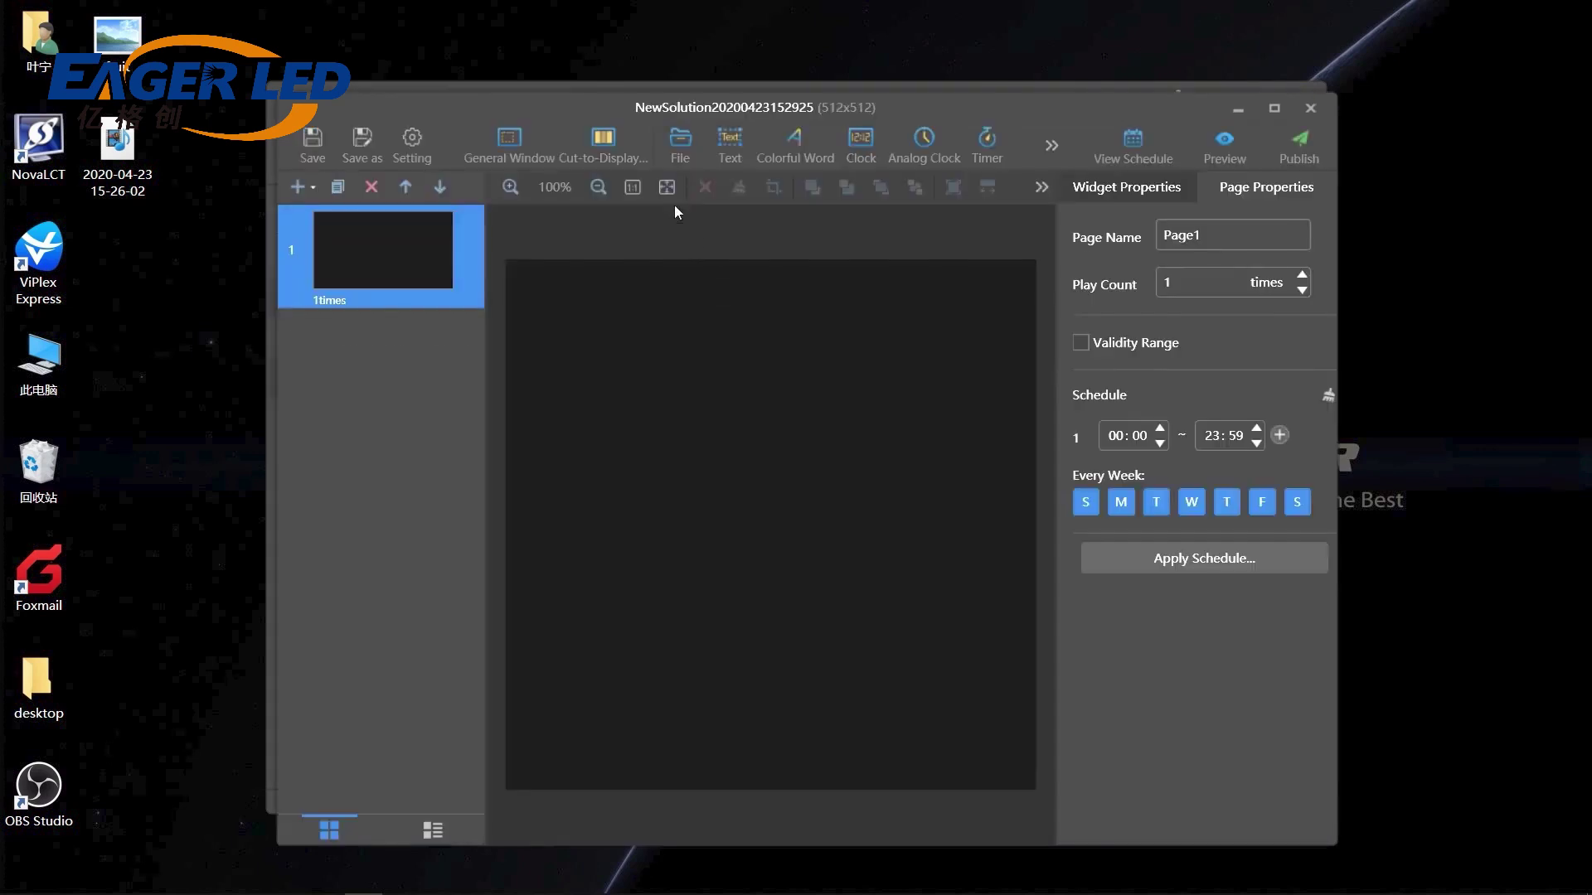
left_click(673, 141)
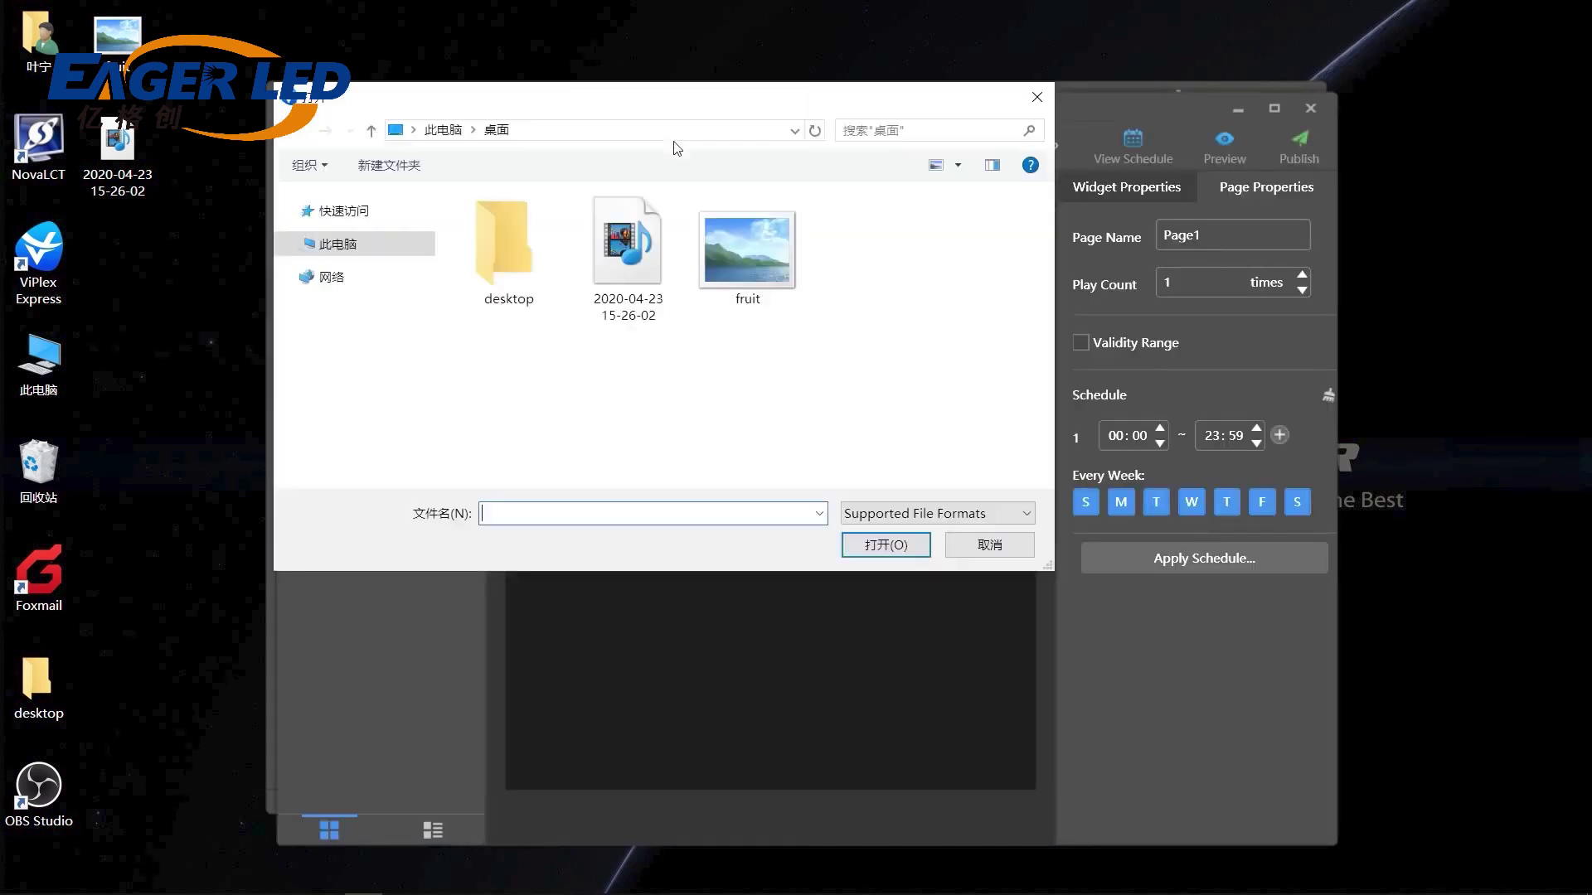
double_click(744, 238)
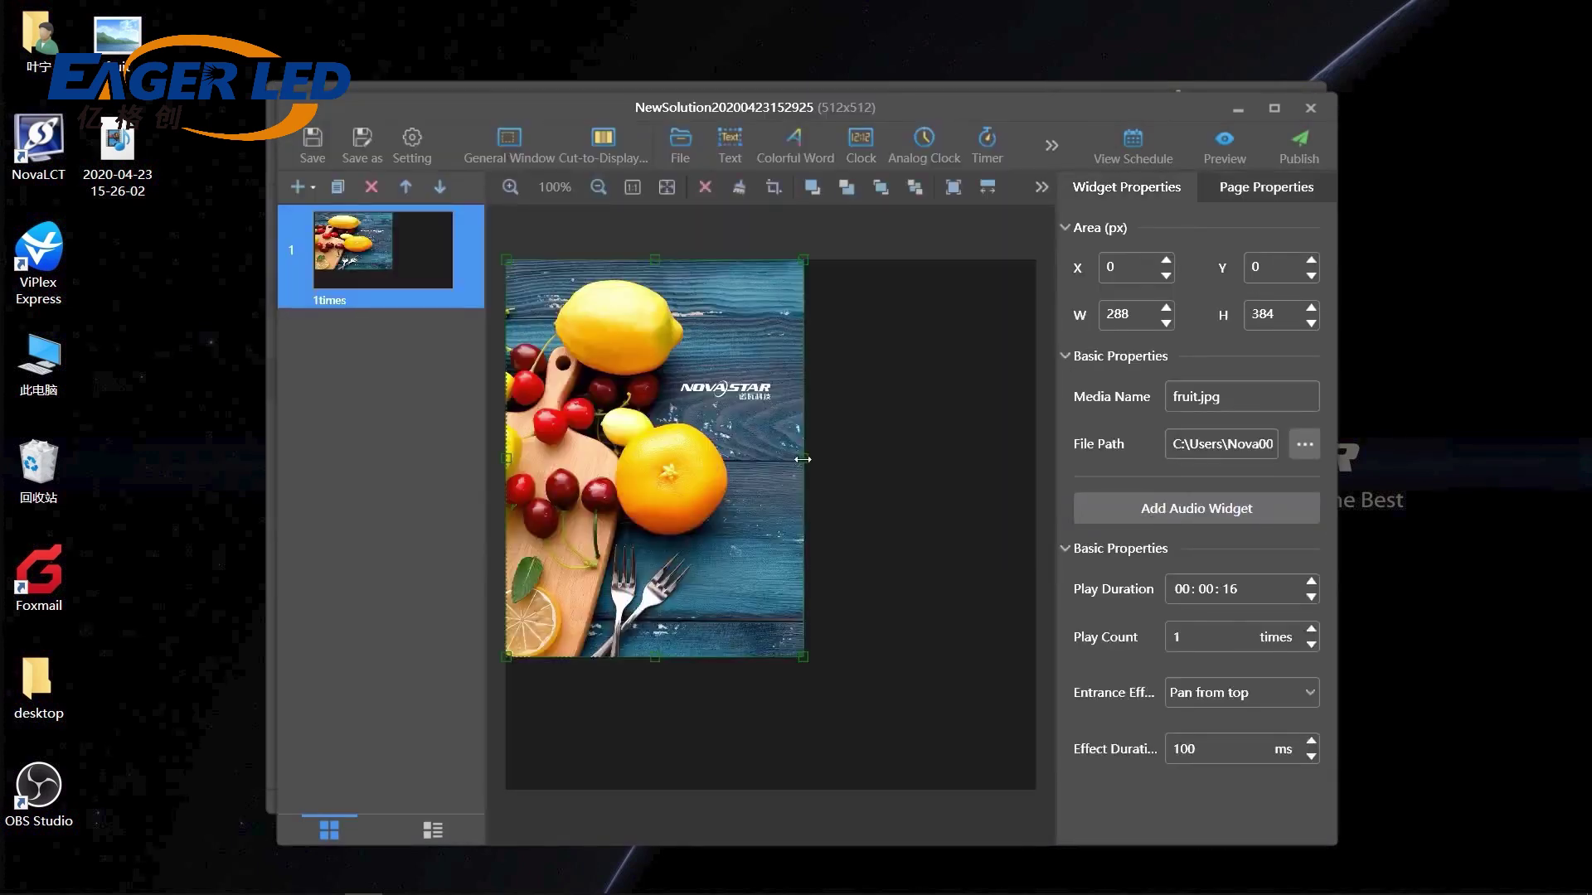
left_click_drag(803, 459, 1036, 461)
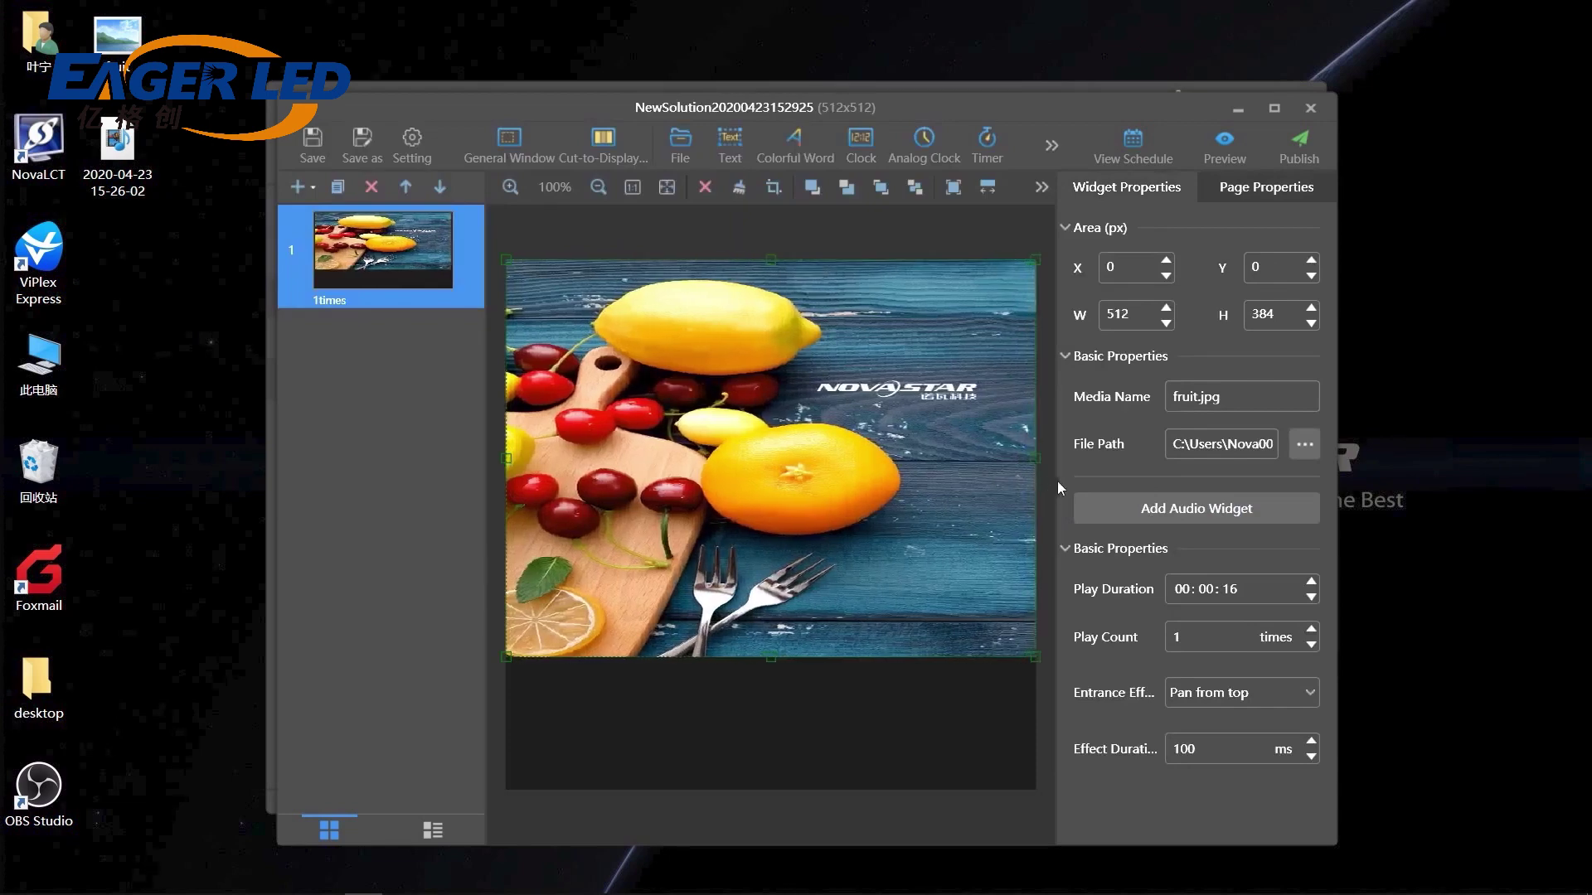
Publish the solution to Taurus-10000022, then close the editor and exit ViPlex Express.
left_click(1302, 157)
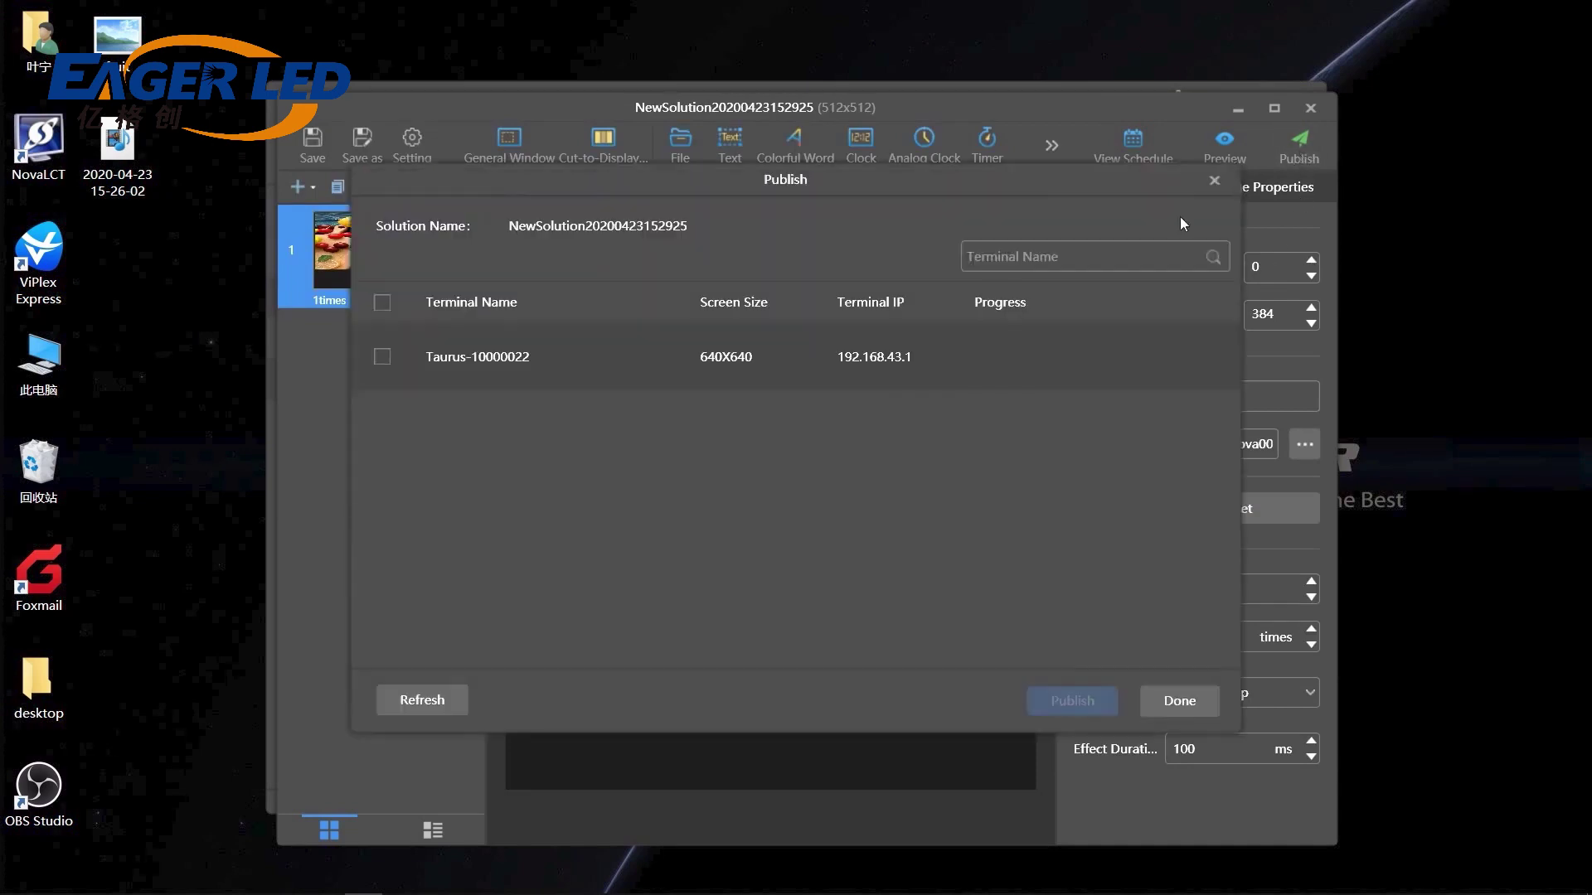
left_click(383, 357)
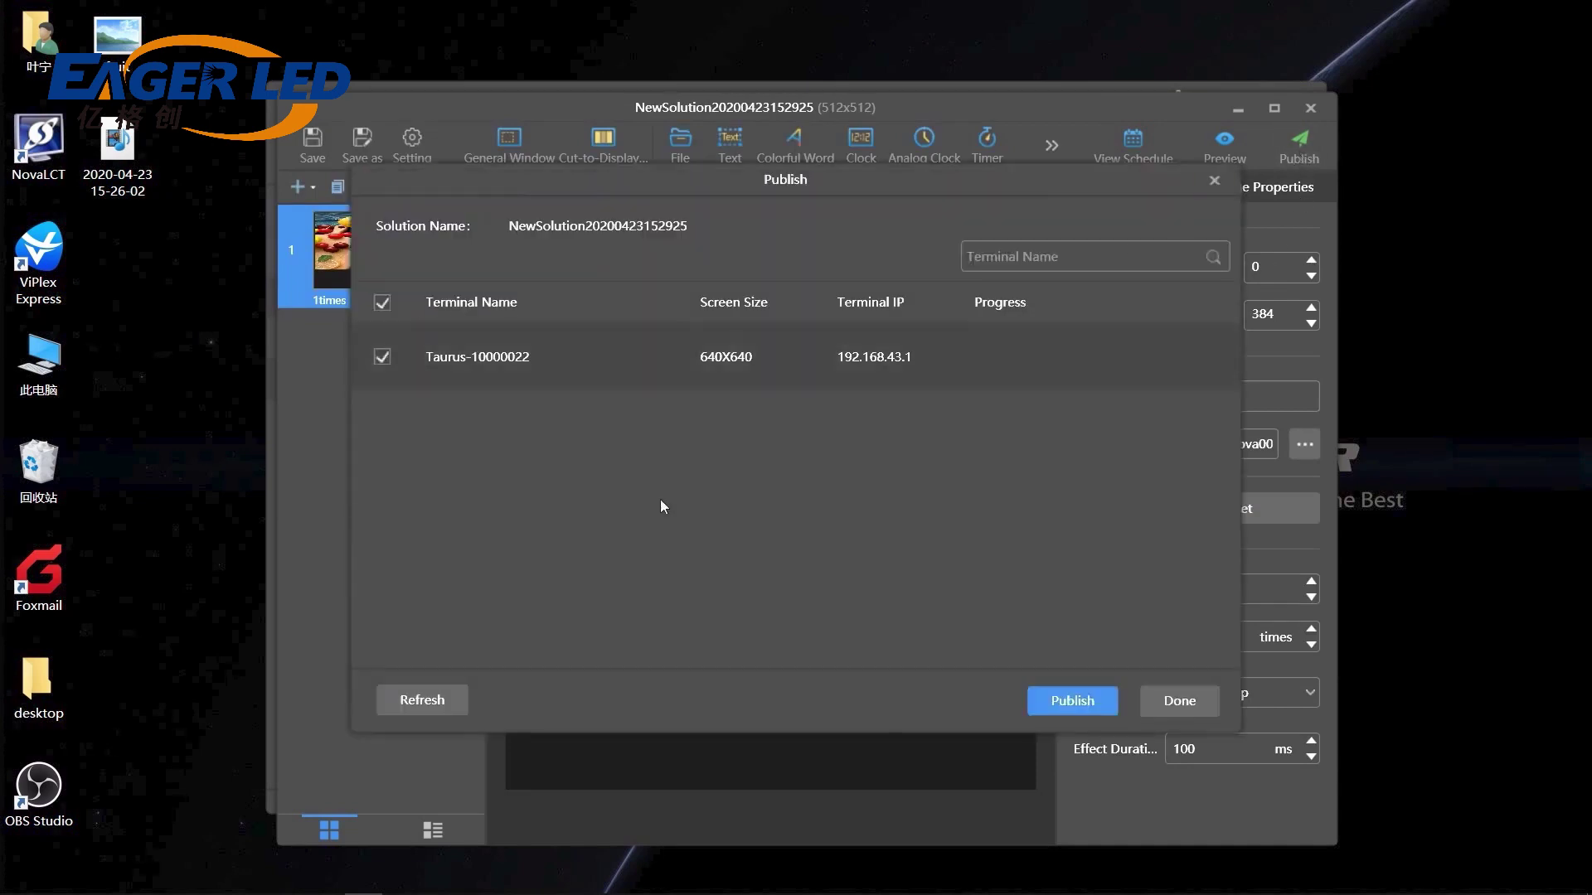
left_click(1075, 705)
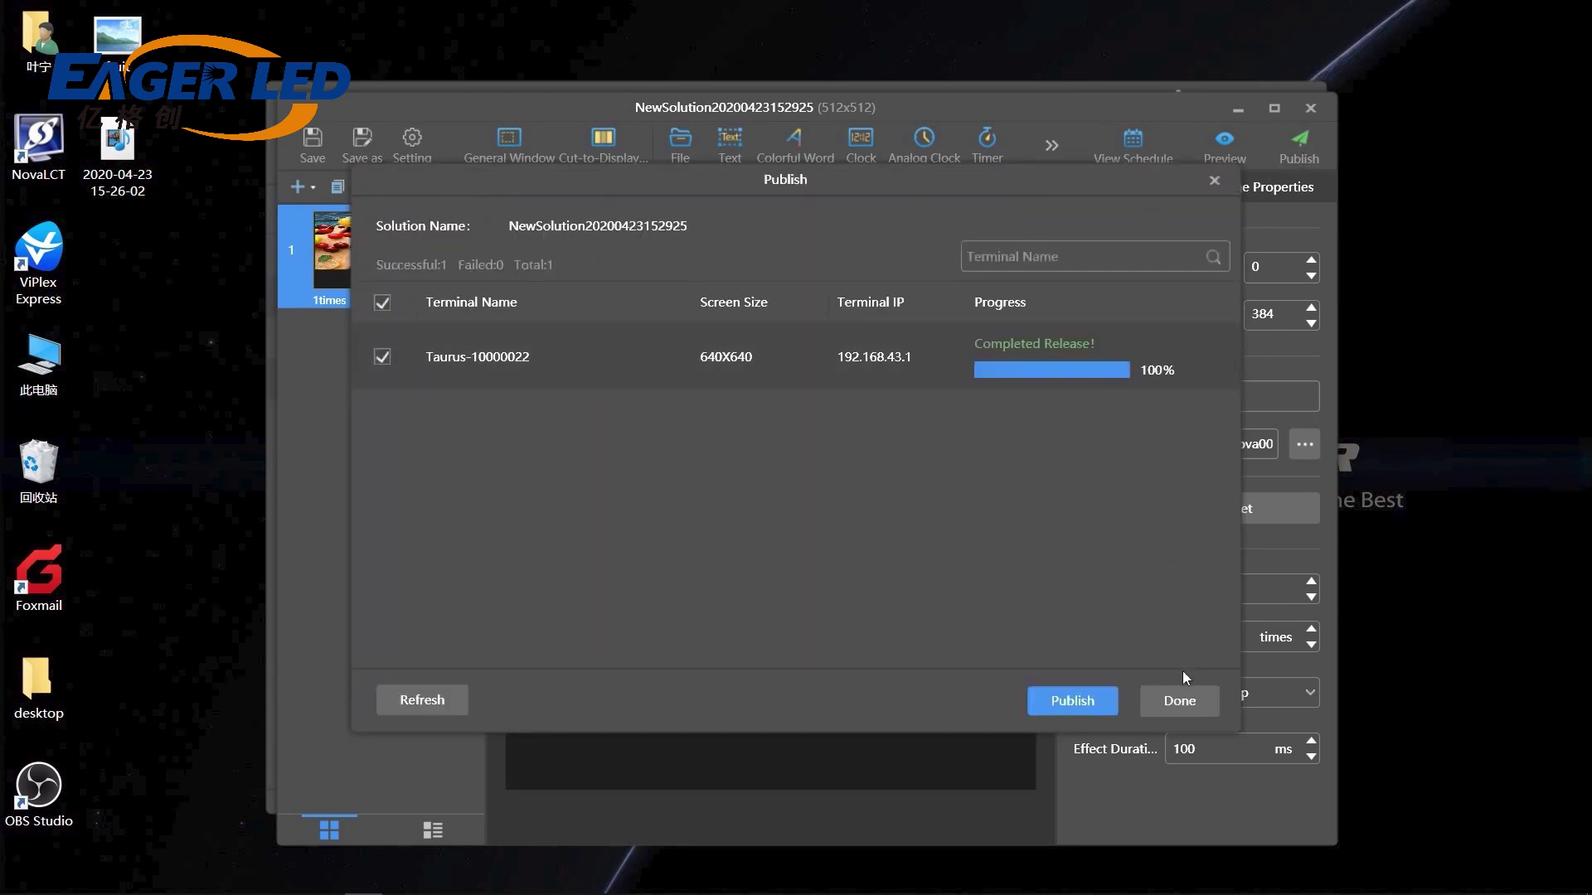
left_click(1176, 695)
left_click(1309, 110)
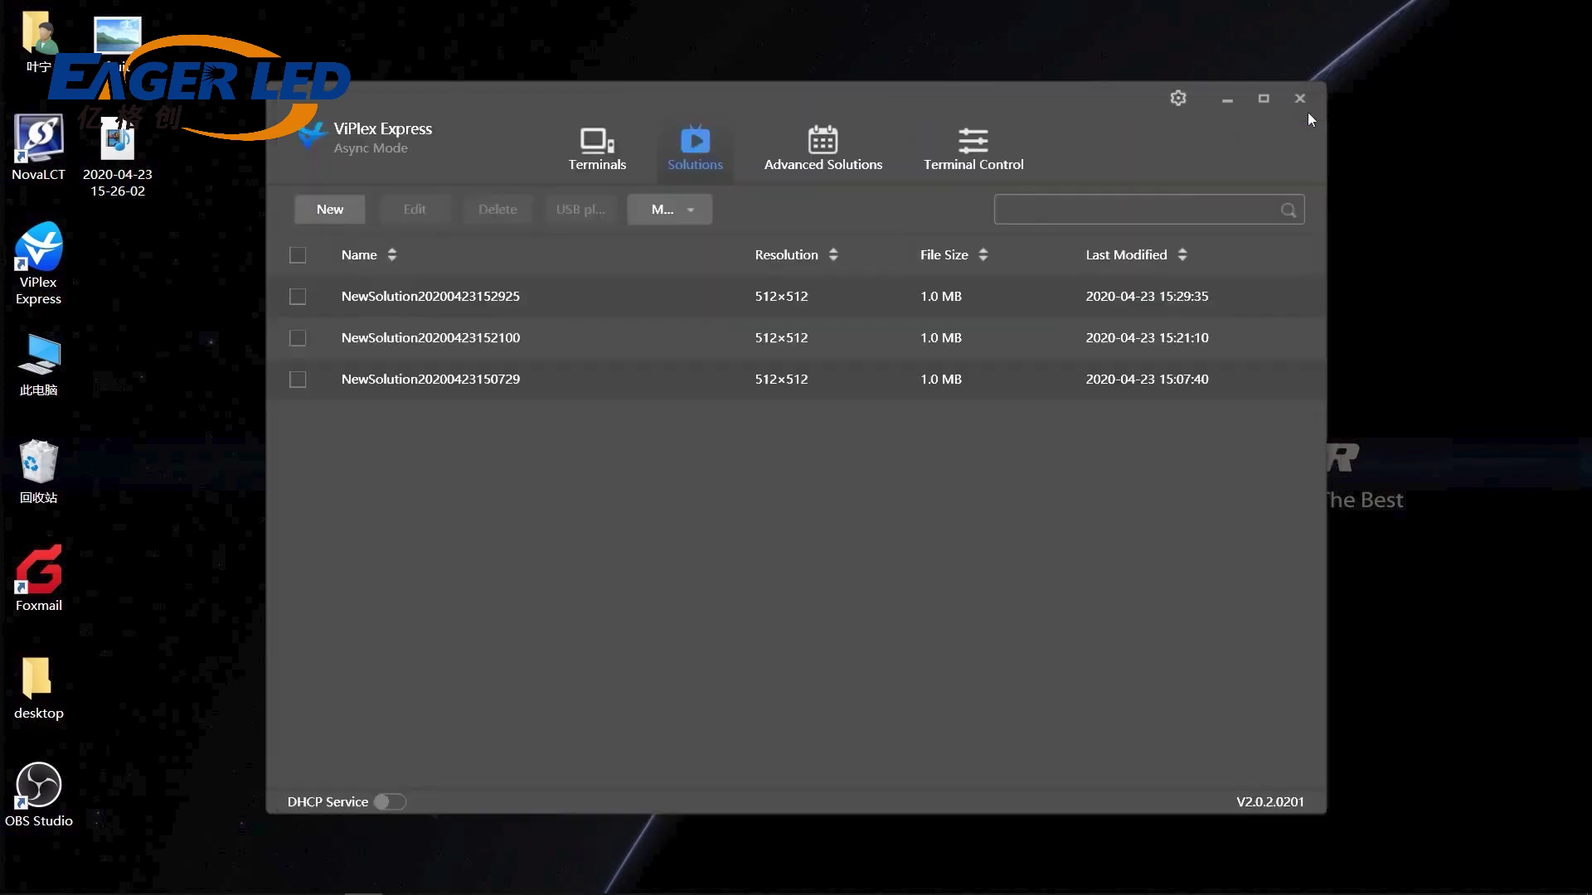
left_click(1300, 98)
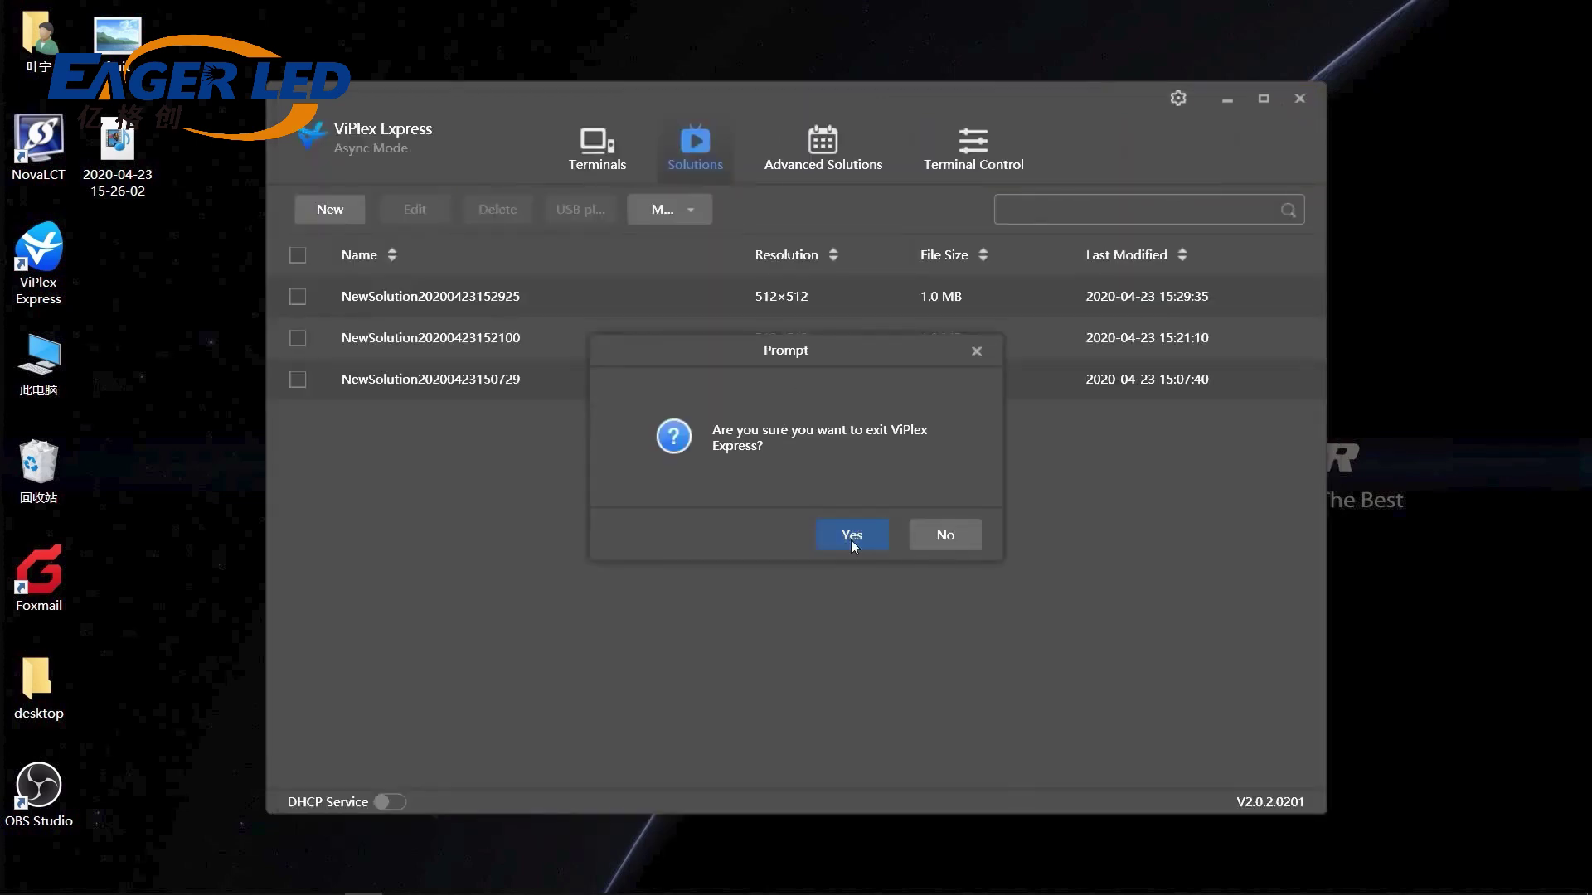